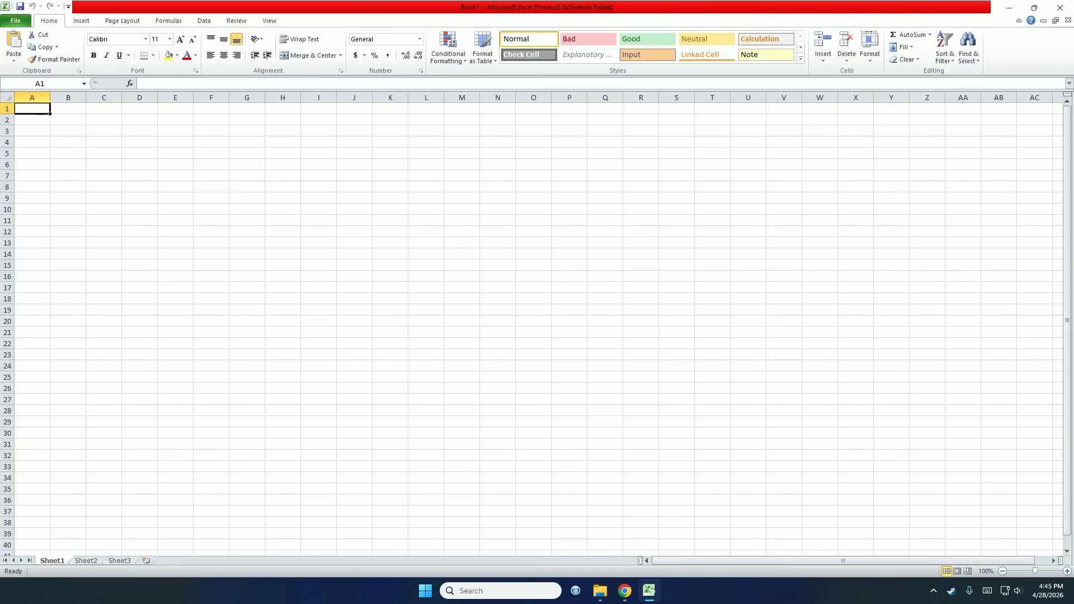
{"action": "left_click", "coordinate": [197, 164]}
{"action": "left_click", "coordinate": [66, 142]}
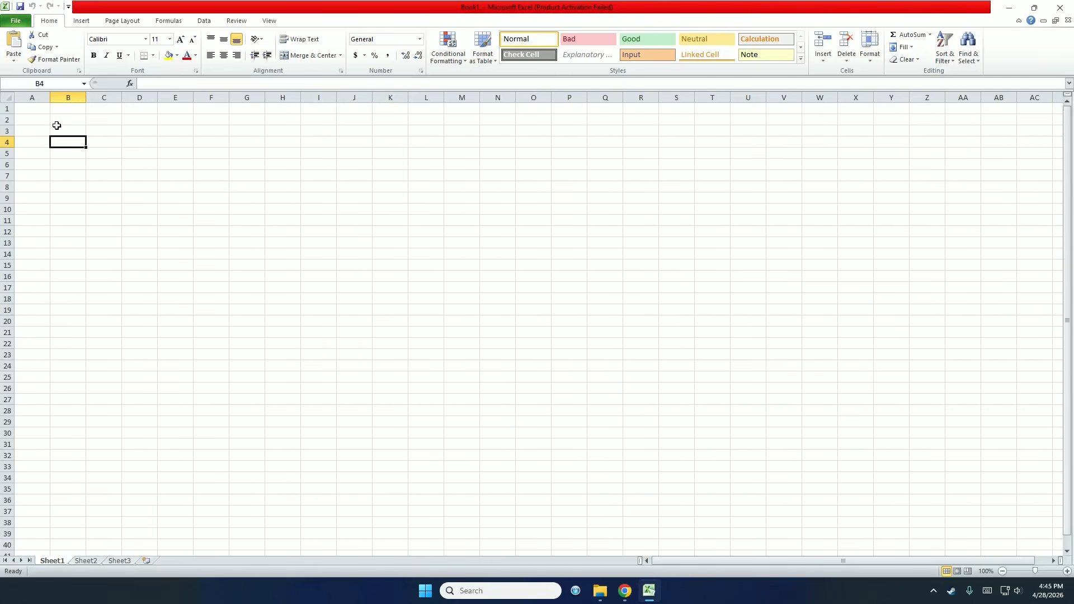
{"action": "left_click", "coordinate": [57, 120]}
{"action": "left_click", "coordinate": [32, 109]}
{"action": "left_click", "coordinate": [65, 110]}
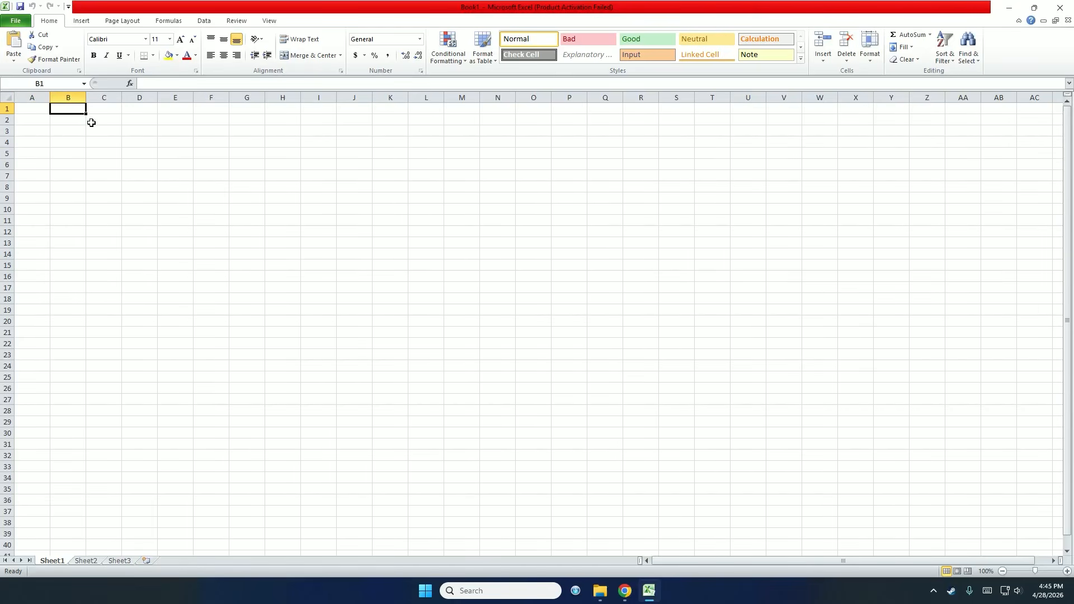
{"action": "left_click", "coordinate": [28, 110]}
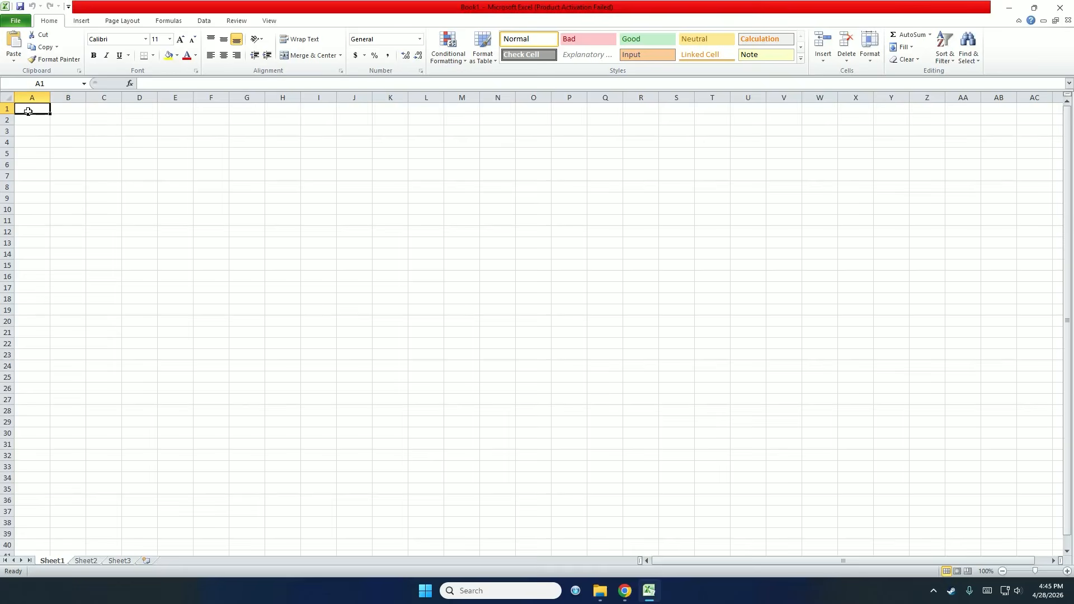
{"action": "key", "text": "Down"}
{"action": "key", "text": "Down"}
{"action": "key", "text": "Down"}
{"action": "key", "text": "Down"}
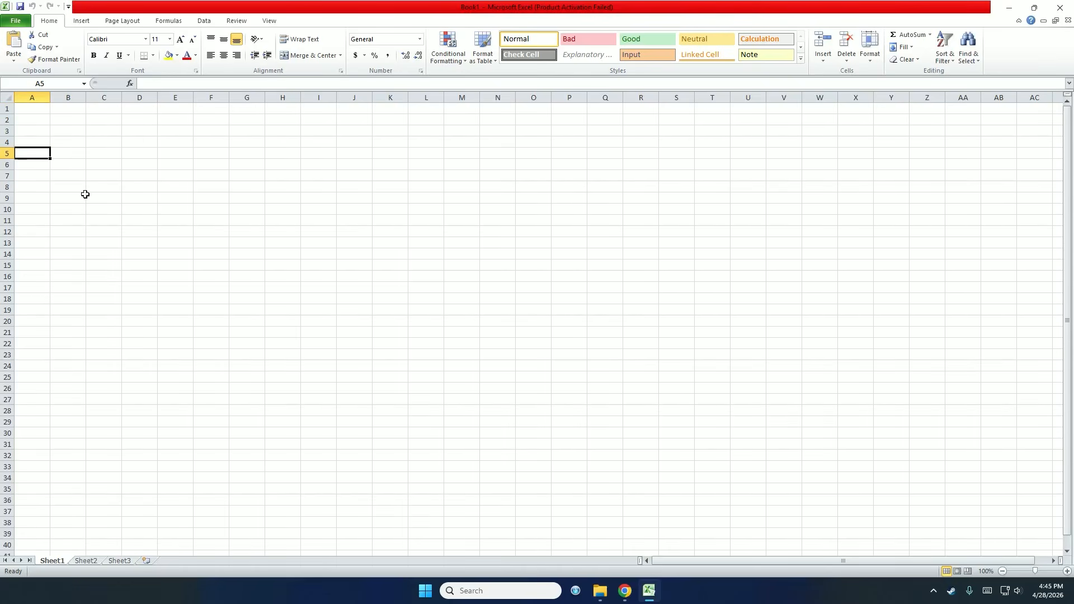
{"action": "key", "text": "Right"}
{"action": "key", "text": "Right"}
{"action": "key", "text": "Right"}
{"action": "key", "text": "Up"}
{"action": "key", "text": "Left"}
{"action": "key", "text": "Left"}
{"action": "key", "text": "Left"}
{"action": "key", "text": "Up"}
{"action": "key", "text": "Up"}
{"action": "key", "text": "Up"}
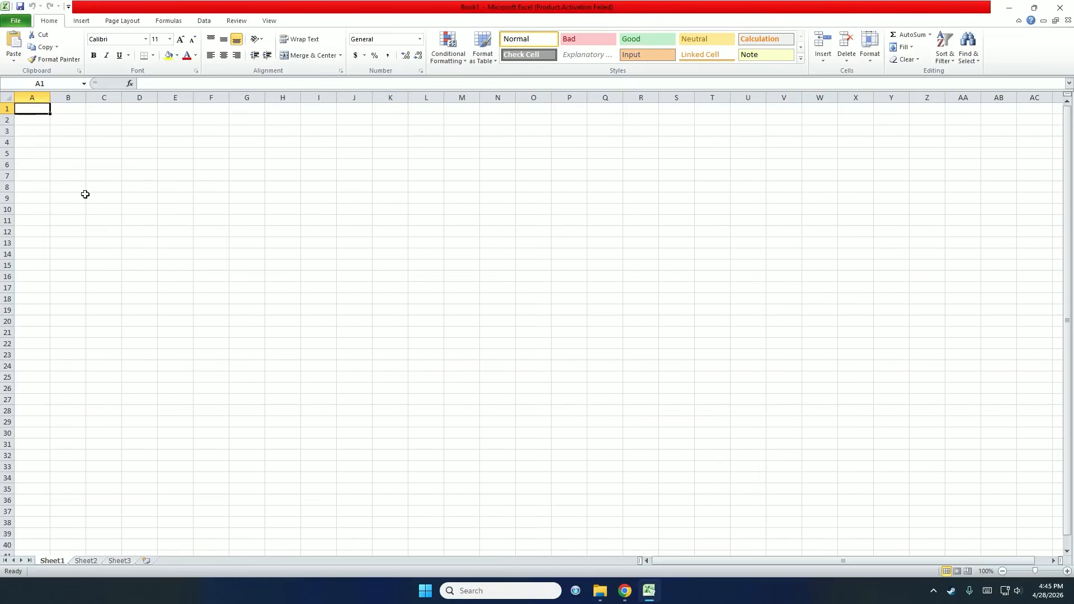
{"action": "key", "text": "Down"}
{"action": "key", "text": "Down"}
{"action": "key", "text": "Up"}
{"action": "key", "text": "Up"}
Enter the title "Milkshake Recipe" in cell A1.
{"action": "type", "text": "Milksha"}
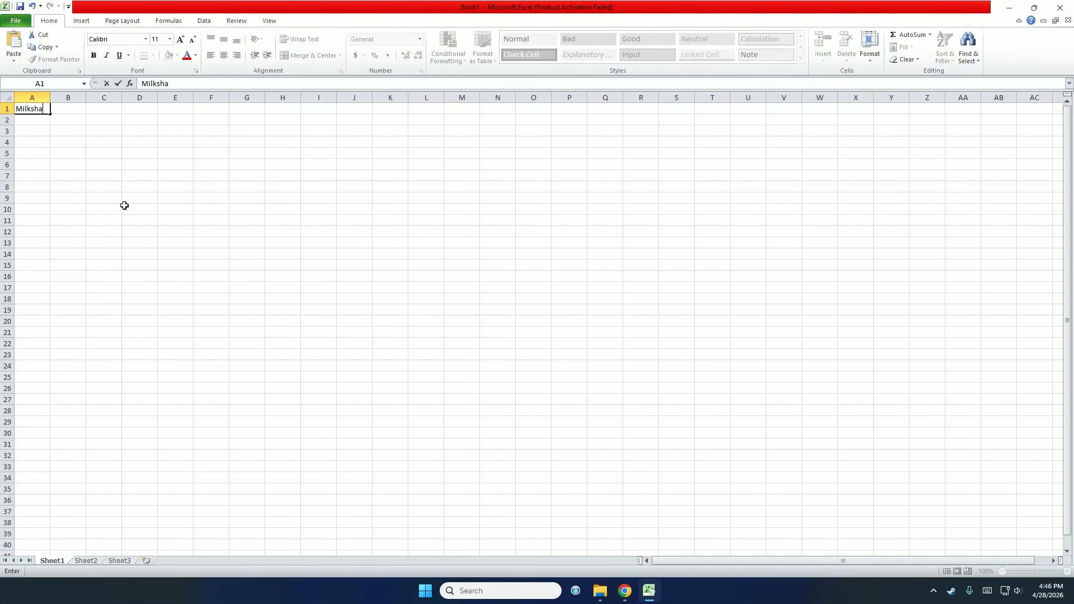
{"action": "type", "text": "ke Recipe"}
{"action": "key", "text": "Return"}
{"action": "key", "text": "Up"}
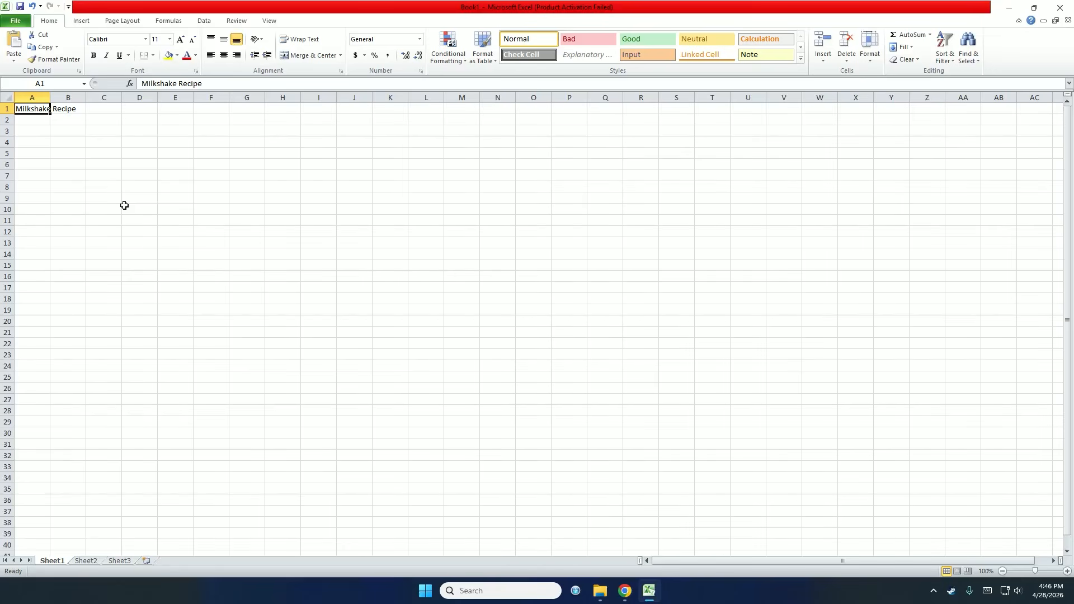
Enter the column heading "Ingredients" in cell A3, leaving row 2 blank below the title.
{"action": "key", "text": "Down"}
{"action": "key", "text": "Down"}
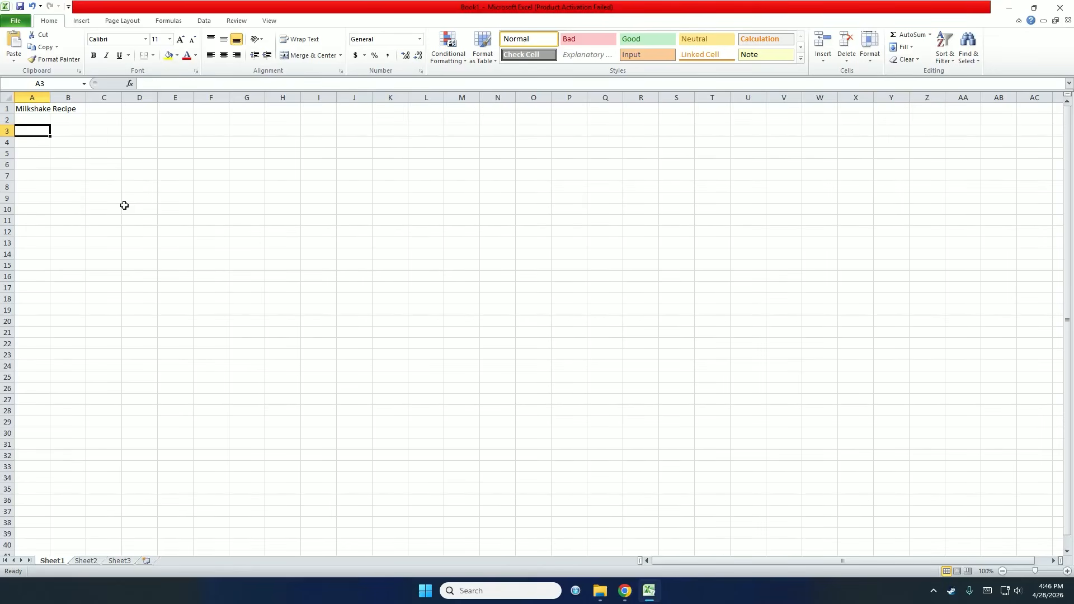
{"action": "type", "text": "Ingred"}
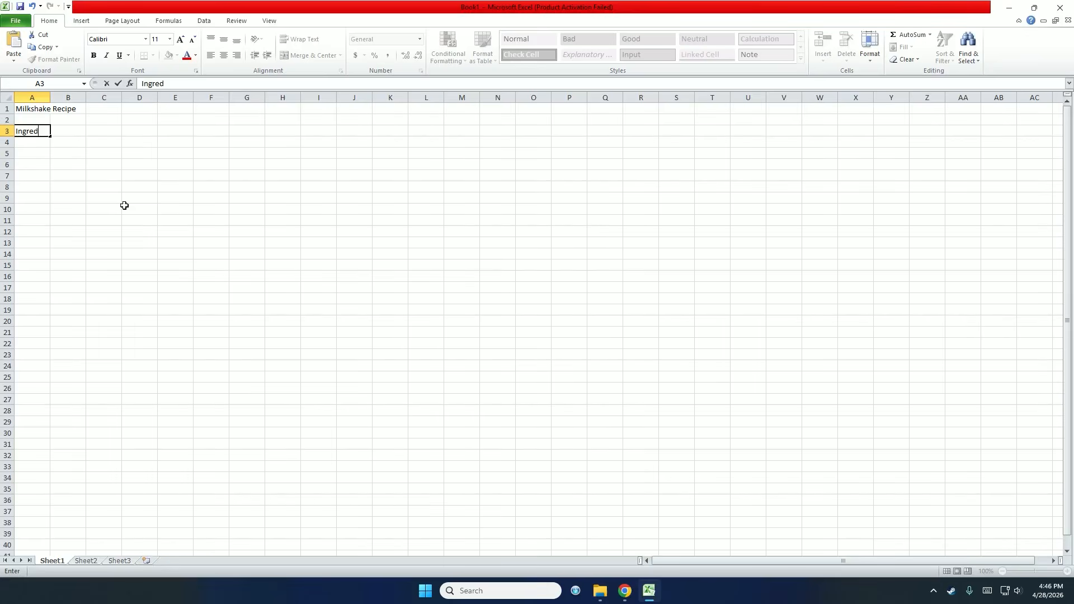
{"action": "type", "text": "ients"}
{"action": "key", "text": "Return"}
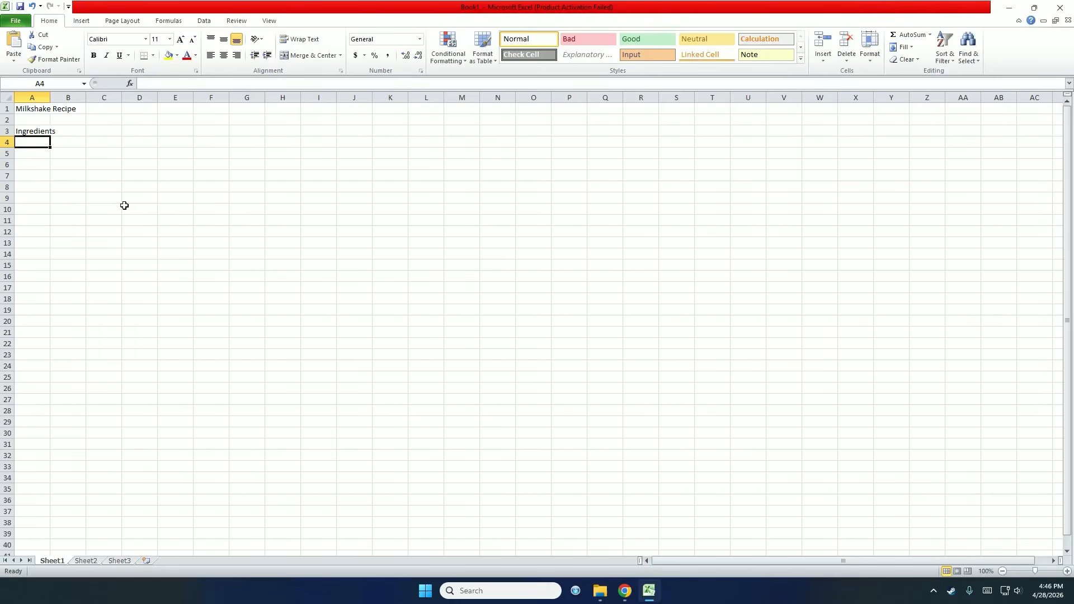
{"action": "key", "text": "Up"}
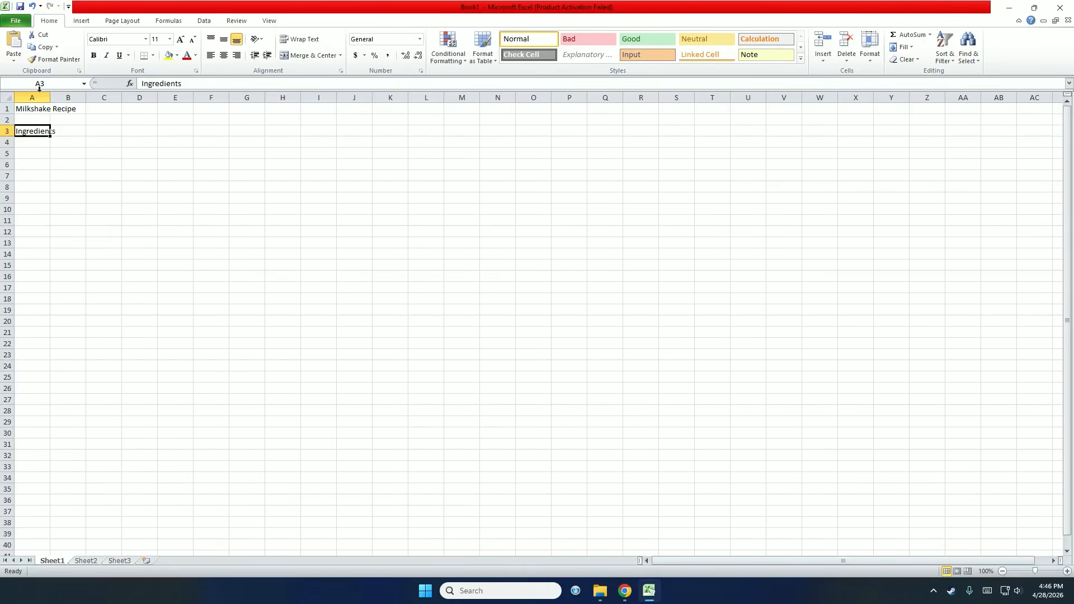
Widen columns A and B, and enter the heading "Cost" in cell B3.
{"action": "left_click_drag", "start_coordinate": [50, 97], "coordinate": [63, 98]}
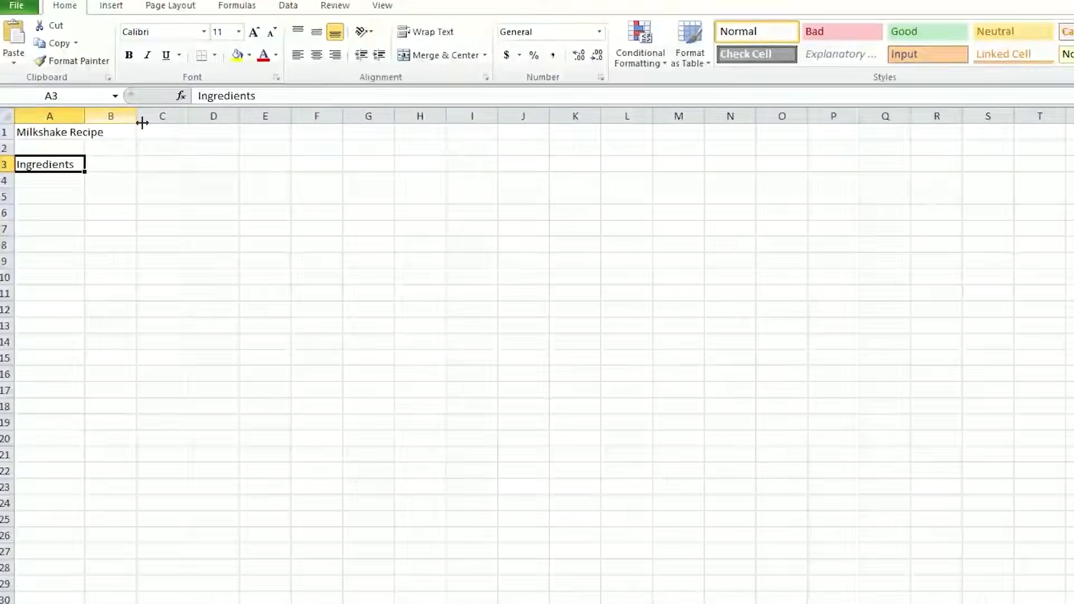
{"action": "left_click_drag", "start_coordinate": [137, 115], "coordinate": [162, 115]}
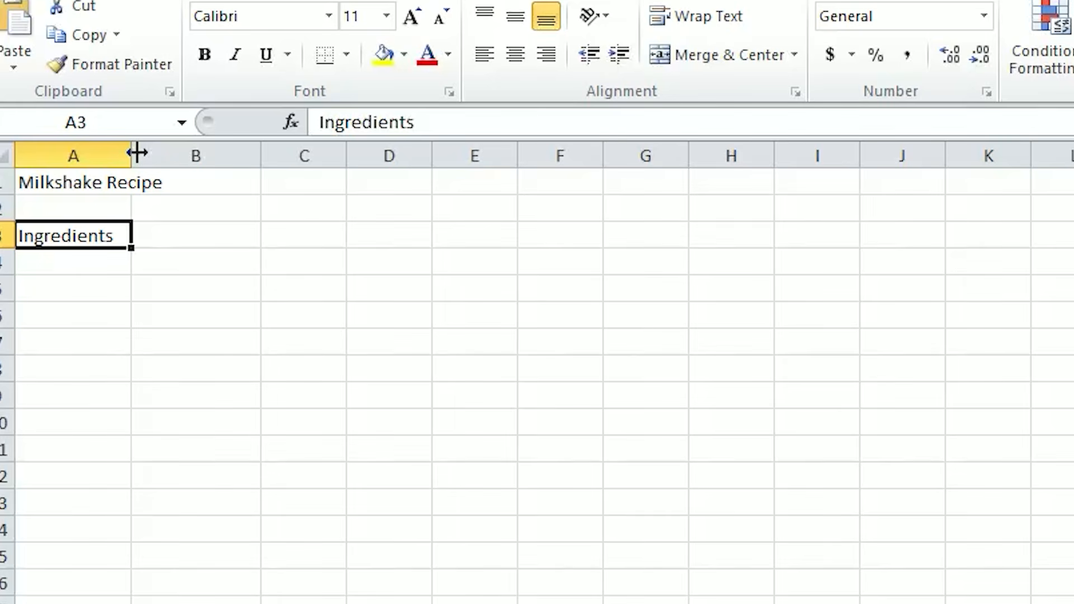
{"action": "left_click", "coordinate": [185, 238]}
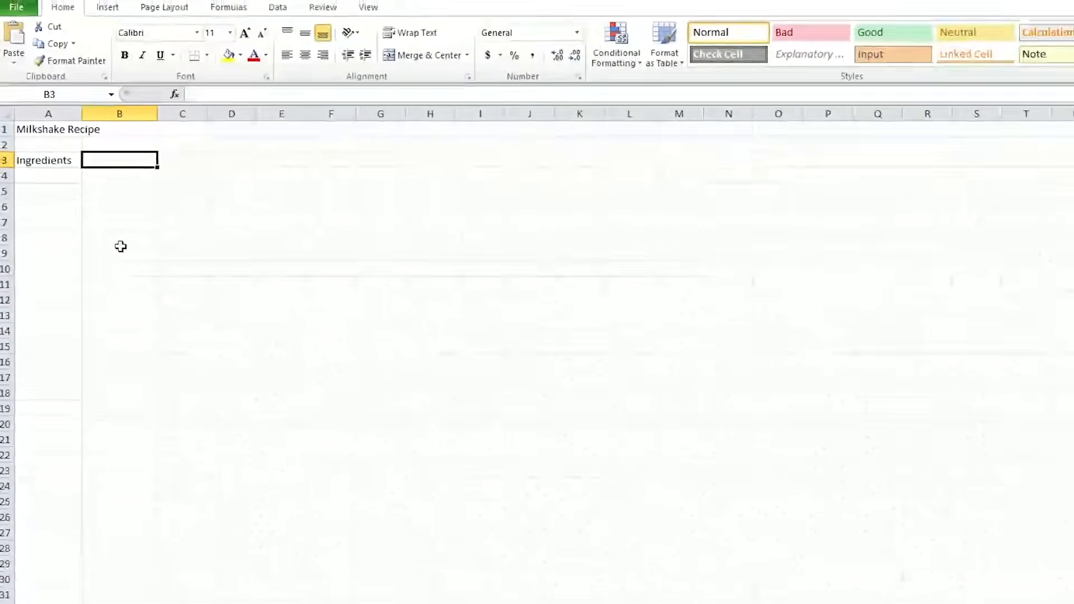
{"action": "type", "text": "Cost"}
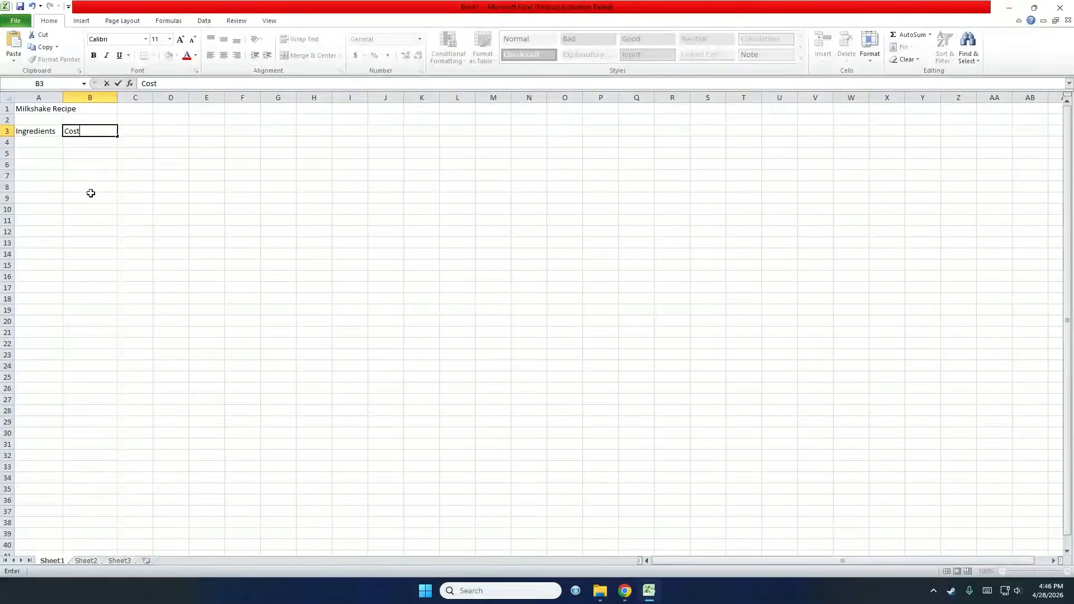
{"action": "key", "text": "Return"}
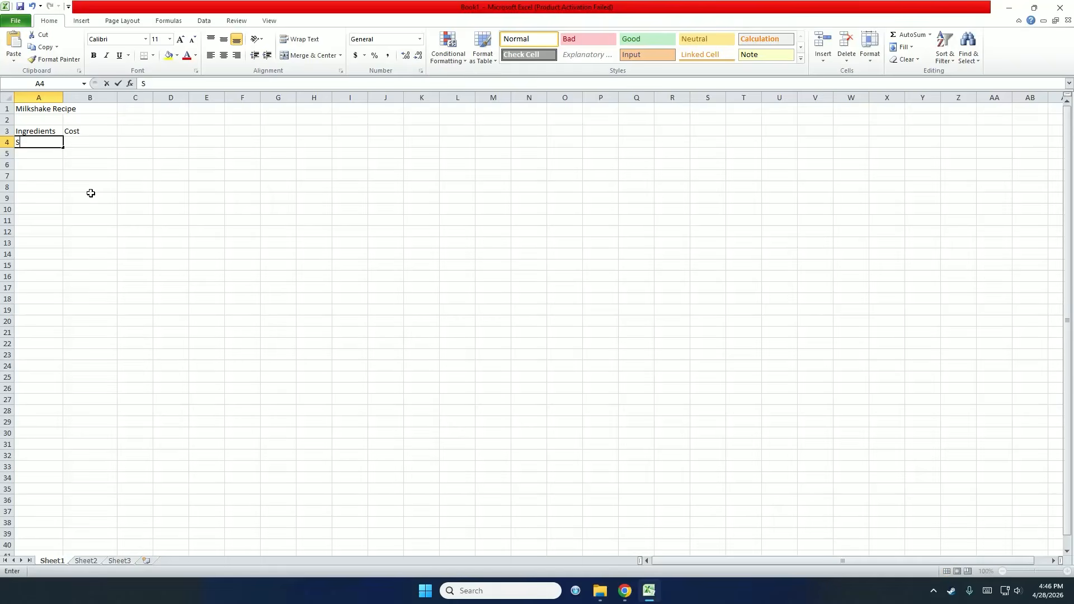
List the ingredients Sugar, Bananas and Milk in cells A4 to A6 under the Ingredients heading.
{"action": "type", "text": "Suga"}
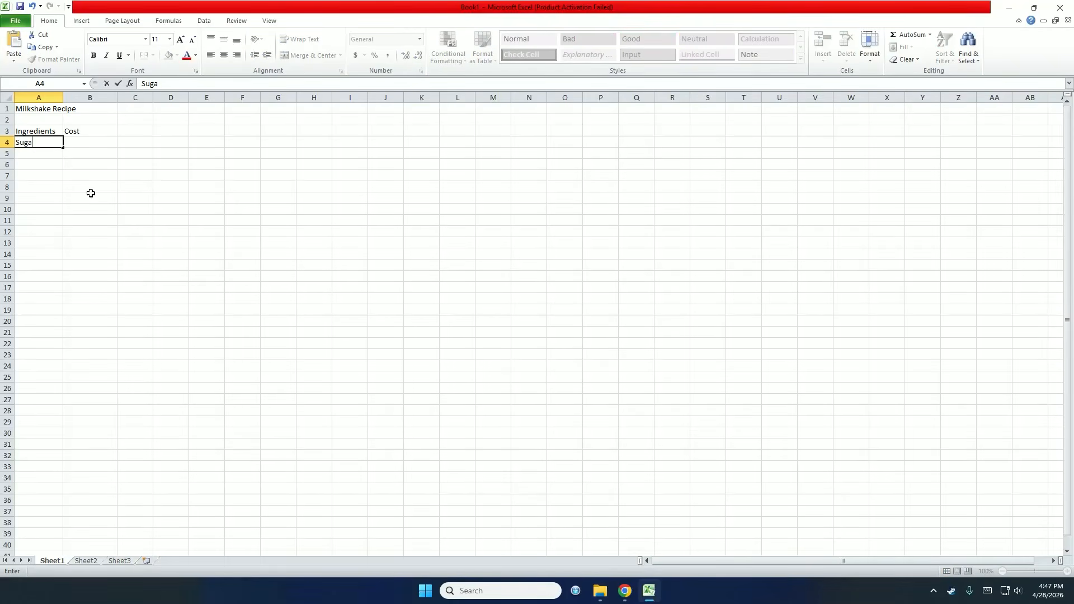
{"action": "type", "text": "r"}
{"action": "key", "text": "Return"}
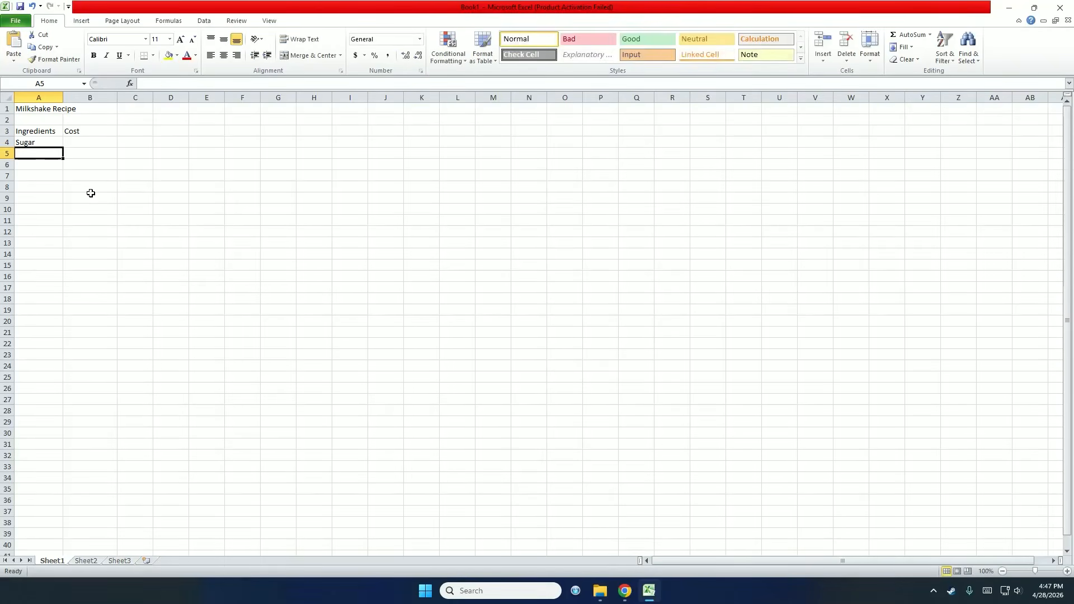
{"action": "type", "text": "Bana"}
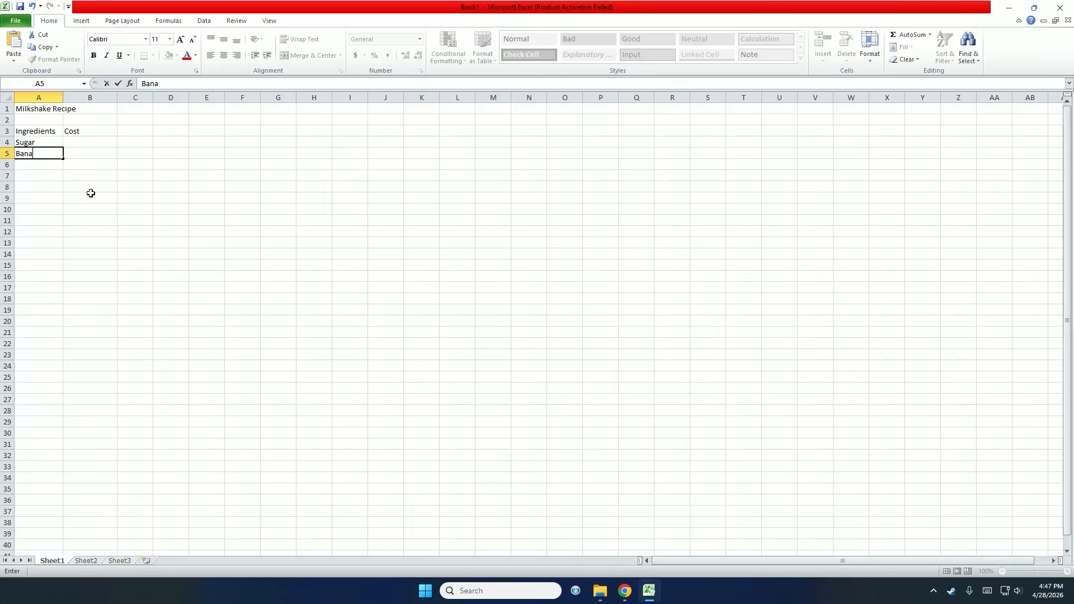
{"action": "type", "text": "nas"}
{"action": "key", "text": "Return"}
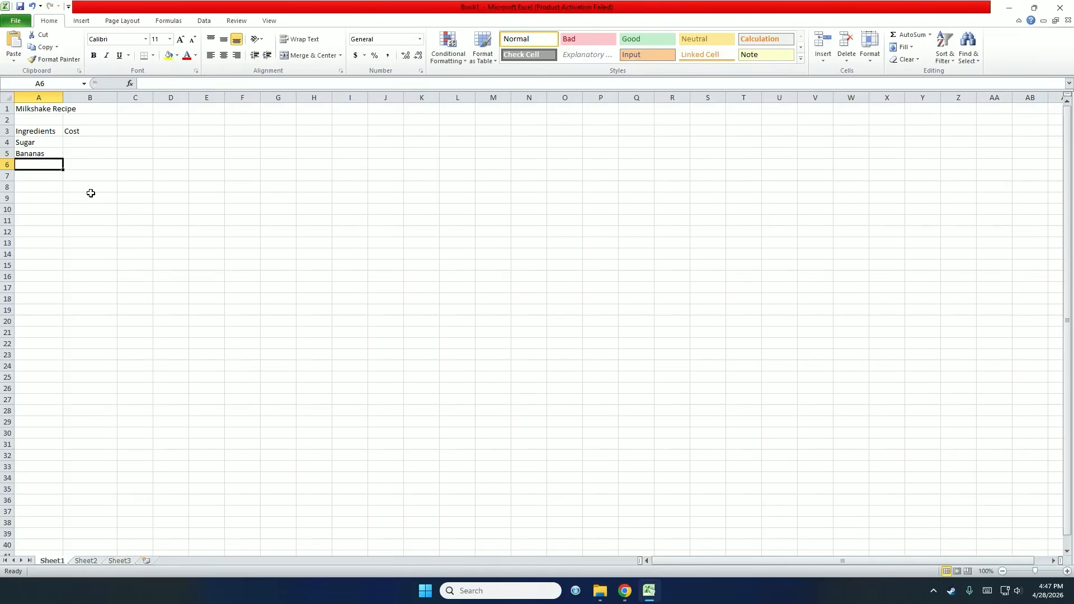
{"action": "type", "text": "Milk"}
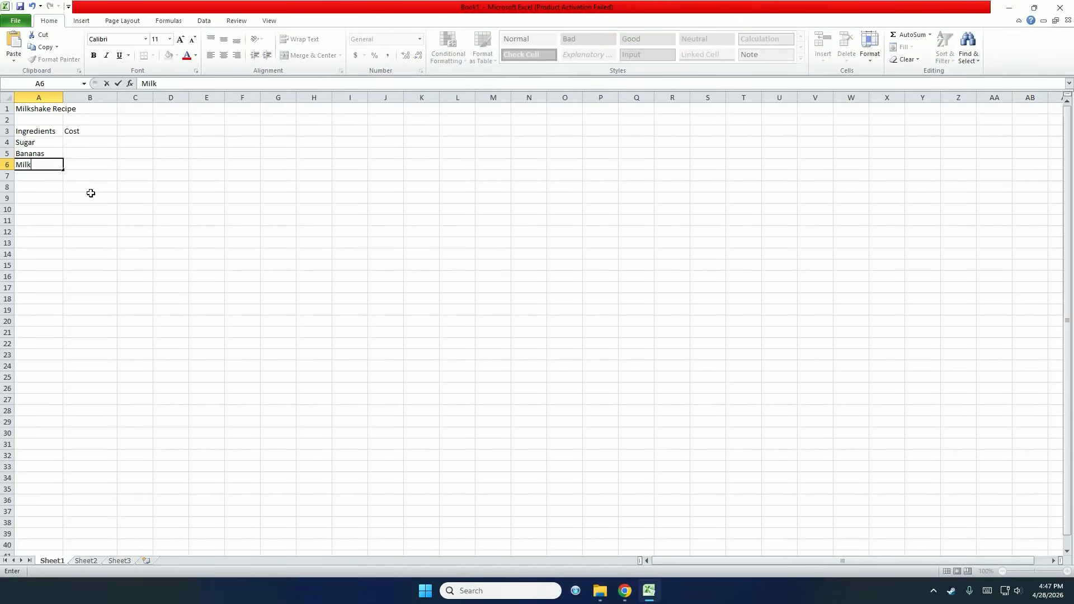
{"action": "key", "text": "Up"}
Enter the costs 320 for Sugar, 60 for Bananas and 250 for Milk in cells B4 to B6.
{"action": "key", "text": "Up"}
{"action": "key", "text": "Right"}
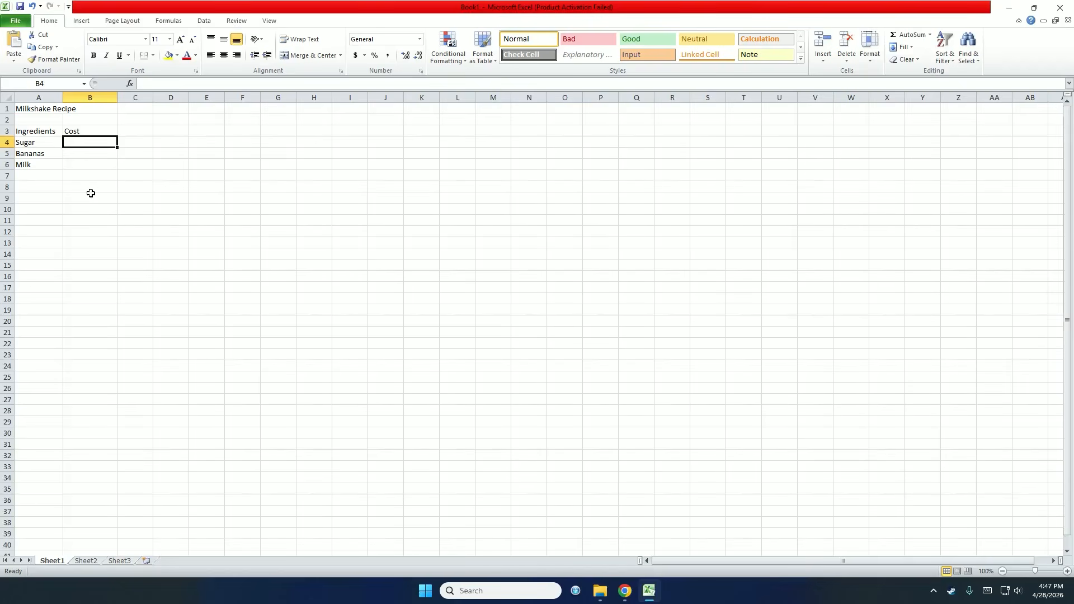
{"action": "type", "text": "320"}
{"action": "key", "text": "Return"}
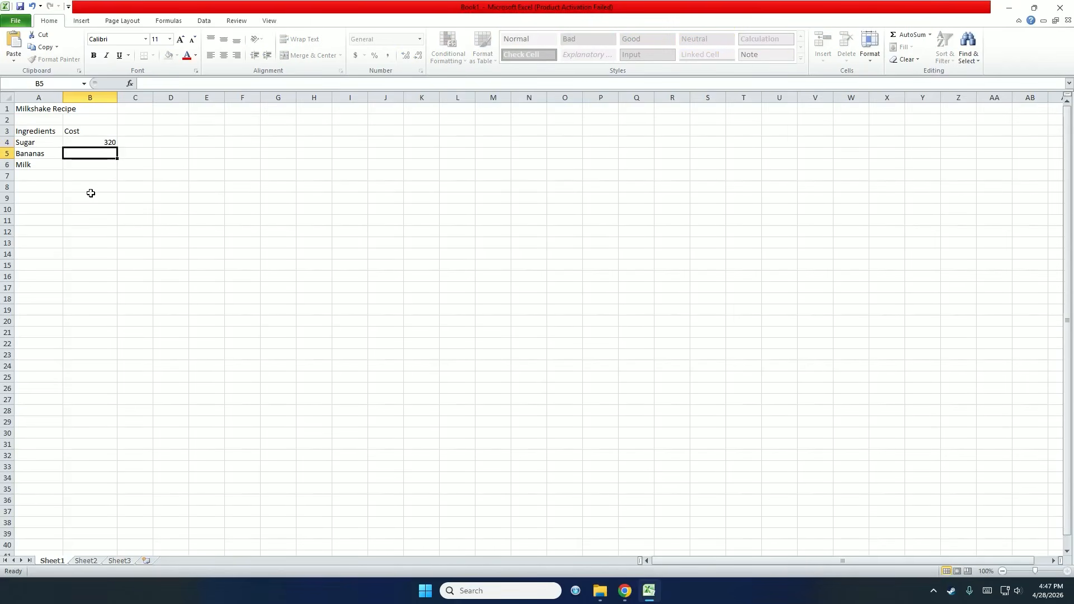
{"action": "type", "text": "60"}
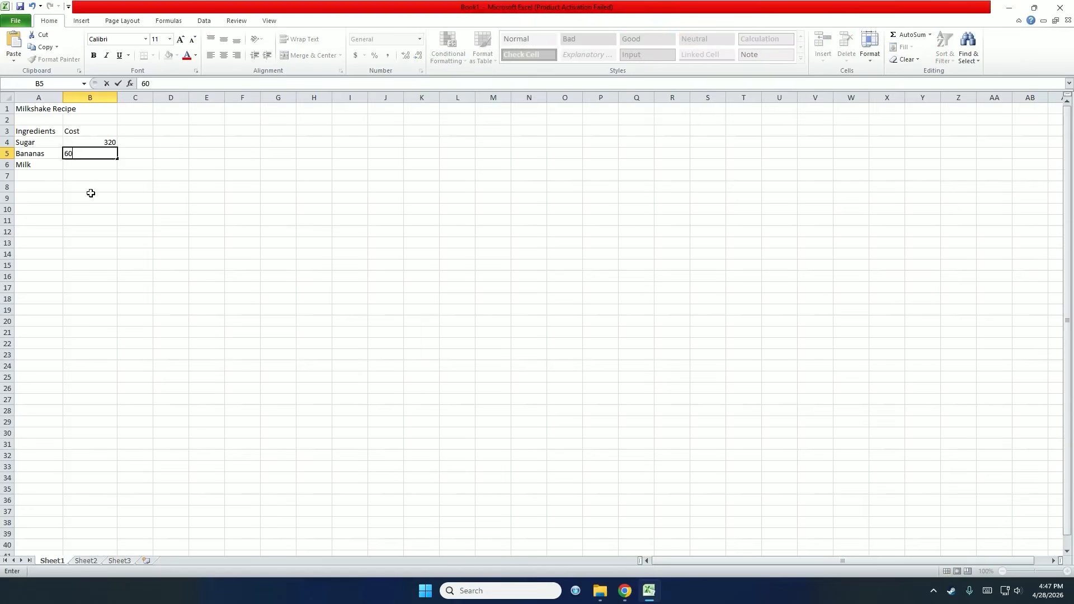
{"action": "key", "text": "Return"}
{"action": "type", "text": "2"}
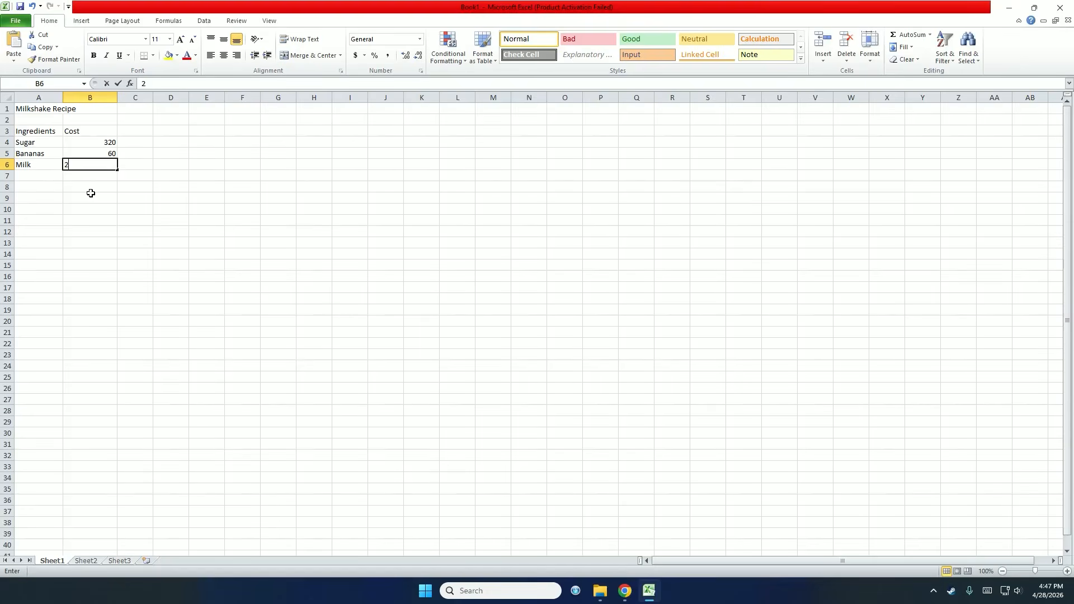
{"action": "type", "text": "50"}
{"action": "key", "text": "Return"}
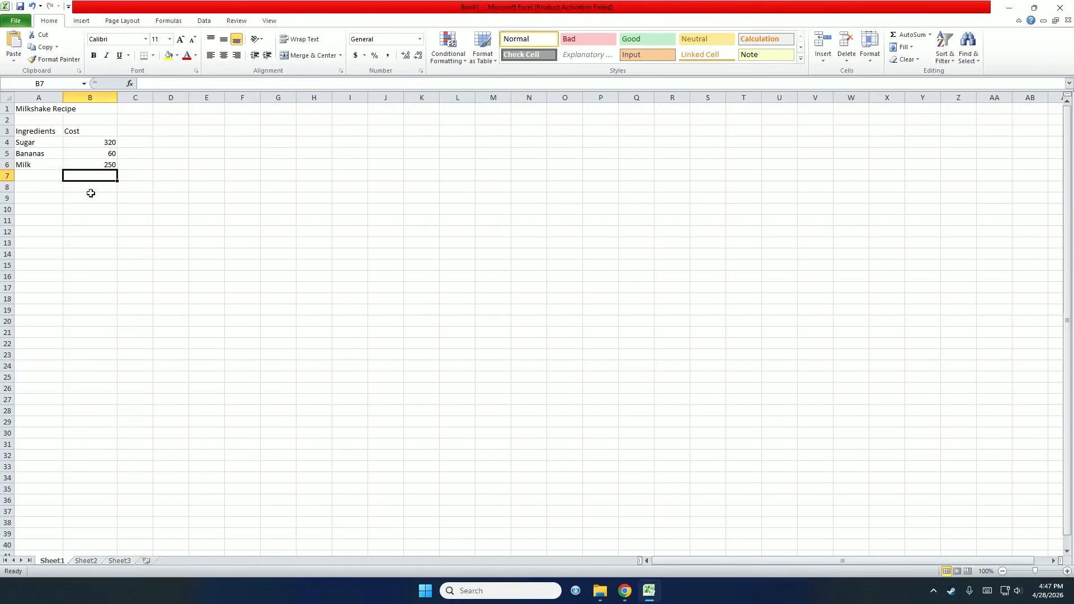
Enter the label "Total" in cell A8, leaving row 7 blank below the ingredient list.
{"action": "key", "text": "Up"}
{"action": "key", "text": "Up"}
{"action": "key", "text": "Up"}
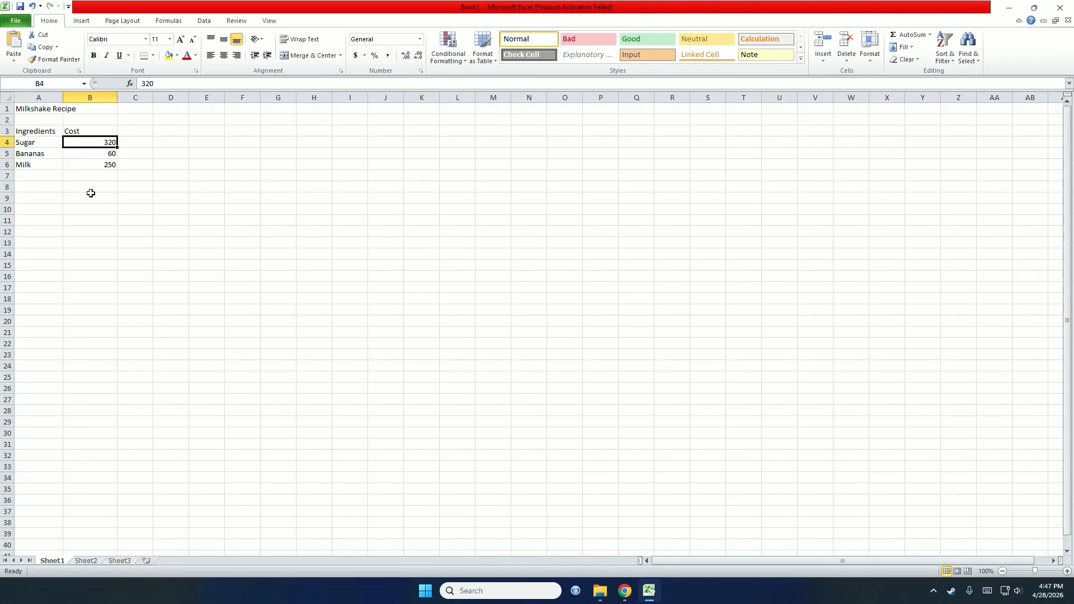
{"action": "key", "text": "Down"}
{"action": "key", "text": "Down"}
{"action": "key", "text": "Down"}
{"action": "key", "text": "Down"}
{"action": "key", "text": "Left"}
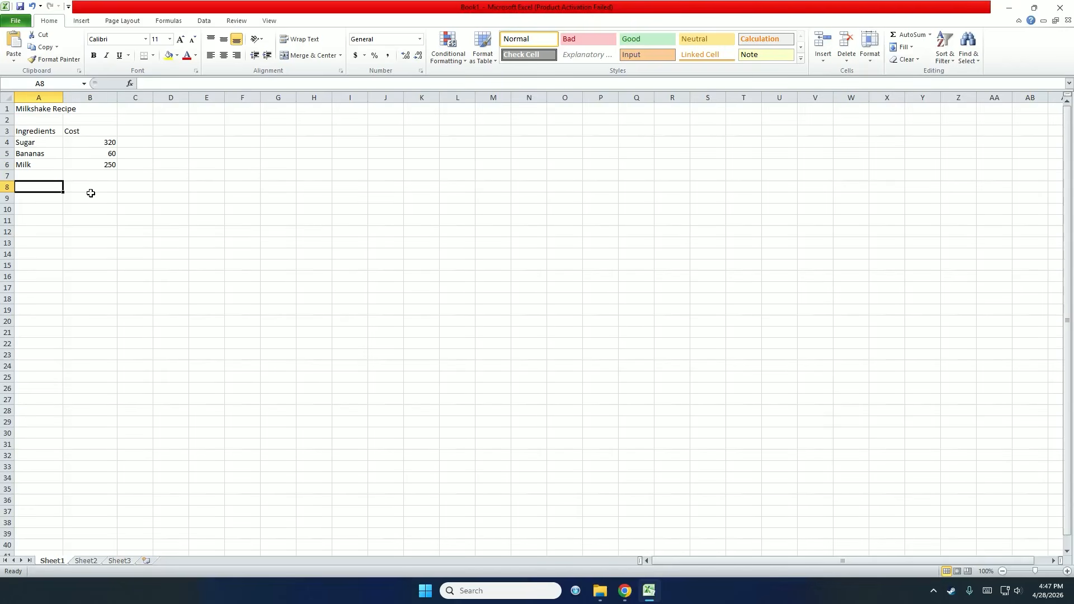
{"action": "type", "text": "Total"}
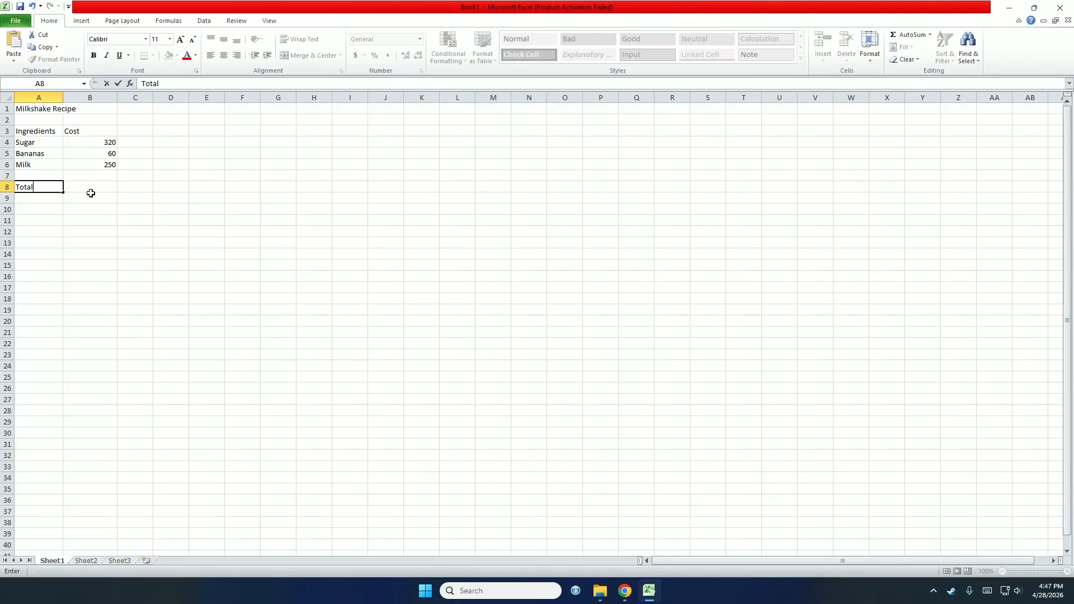
{"action": "key", "text": "Return"}
{"action": "key", "text": "Up"}
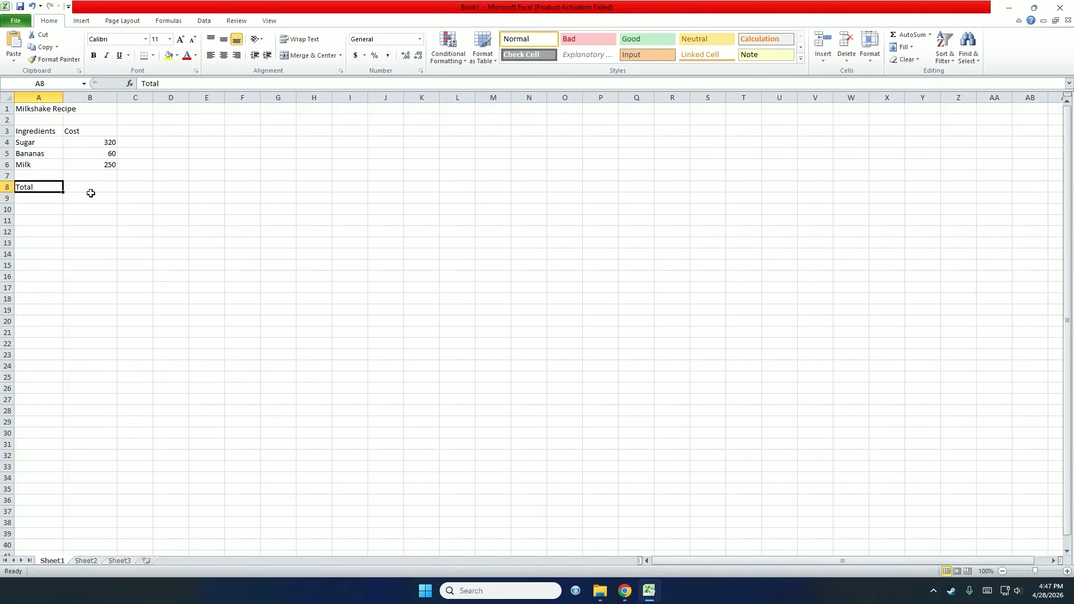
Make the Total label and the Milkshake Recipe title bold, and set the title's font size to 16.
{"action": "left_click", "coordinate": [93, 56]}
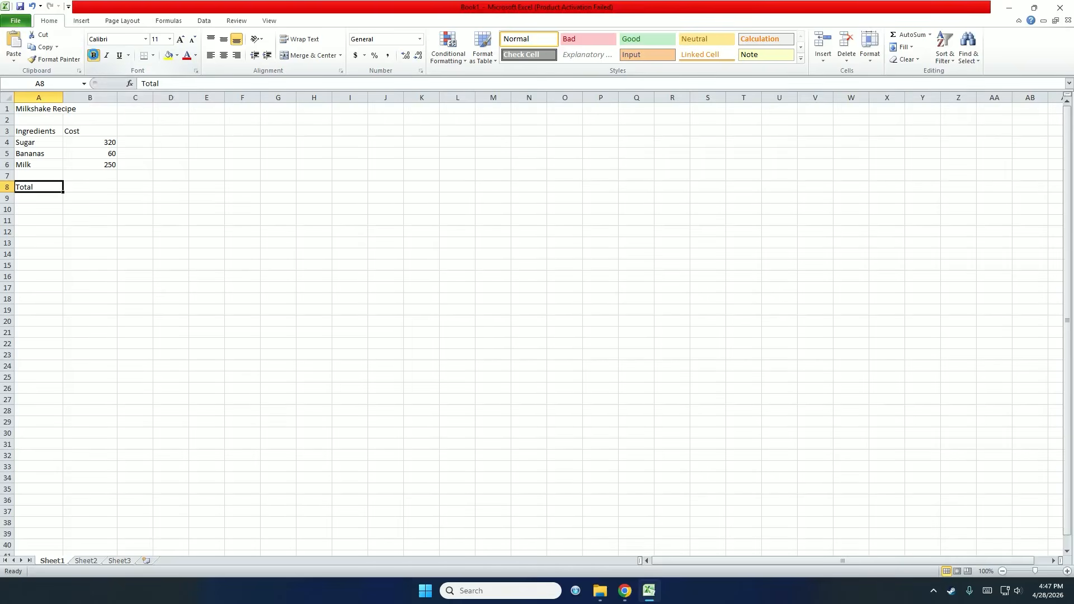
{"action": "left_click", "coordinate": [23, 110]}
{"action": "left_click", "coordinate": [93, 56]}
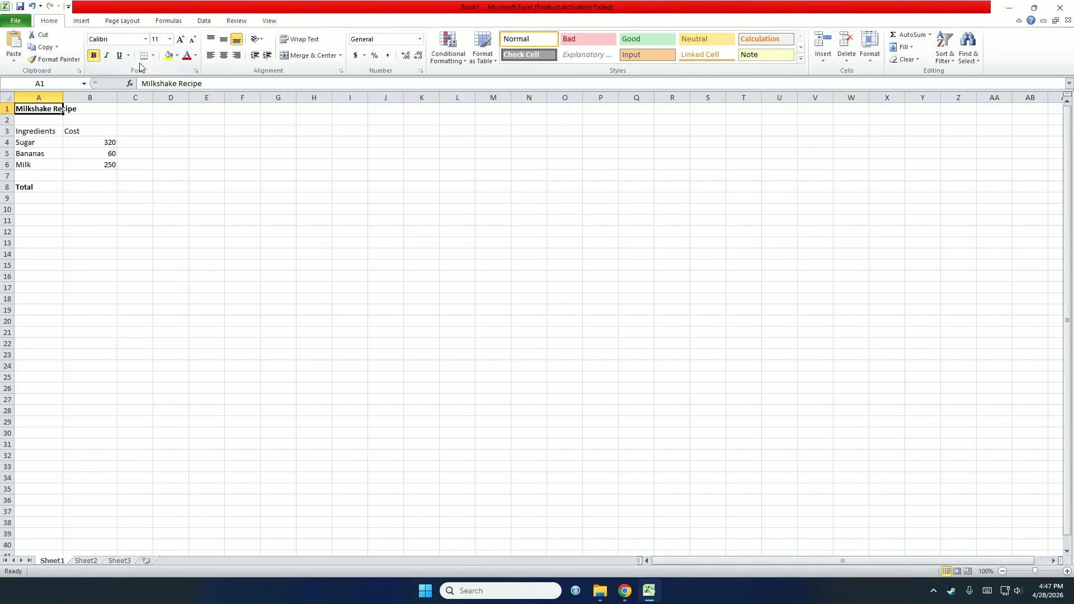
{"action": "left_click", "coordinate": [169, 39]}
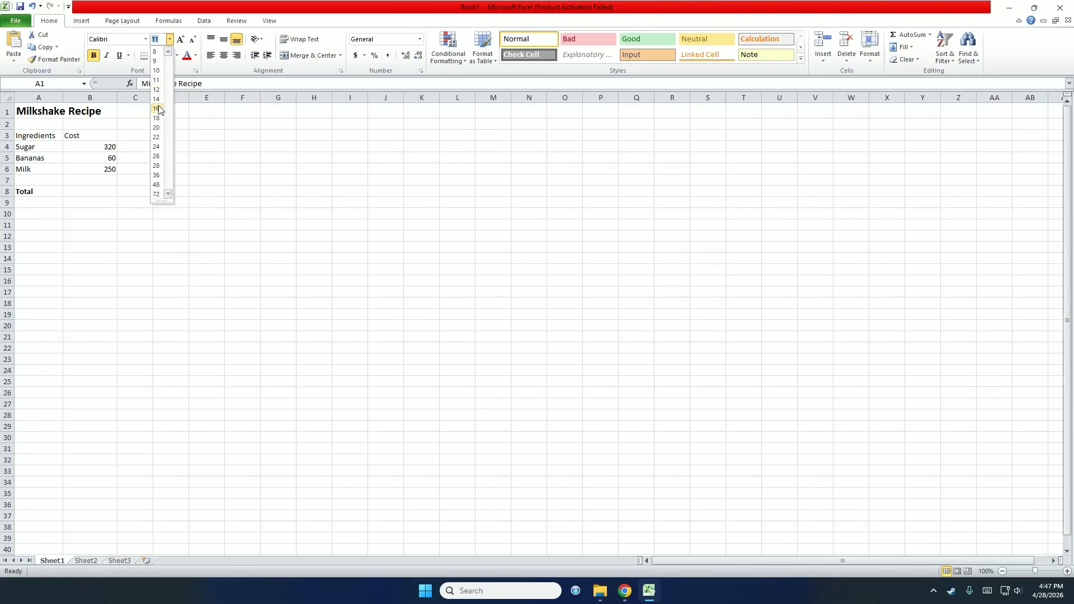
{"action": "left_click", "coordinate": [157, 109]}
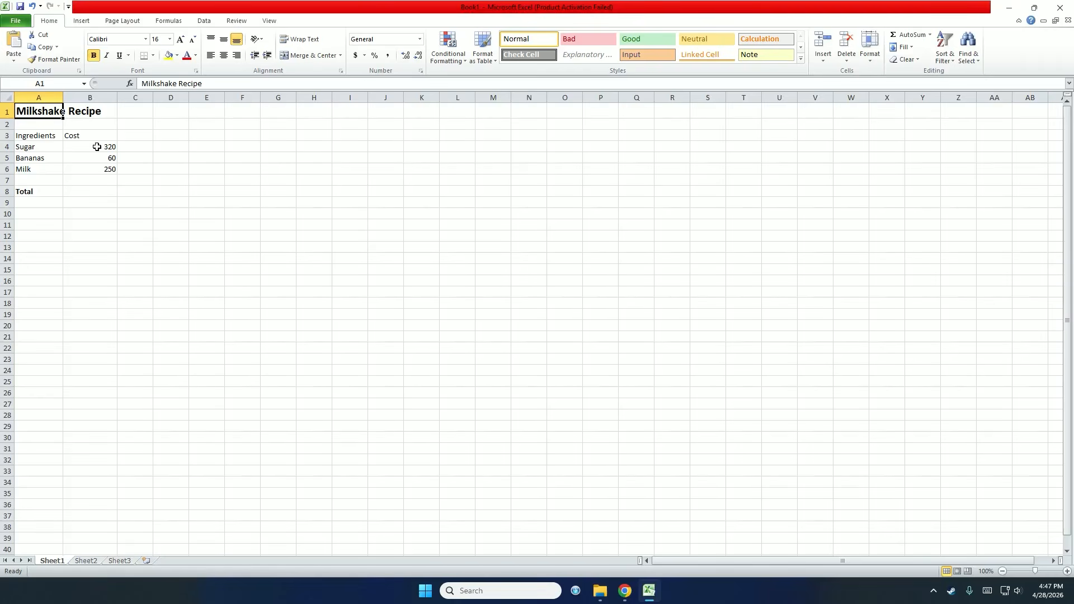
Apply the English (U.S.) dollar accounting format to the cost cells B4 to B15.
{"action": "left_click_drag", "start_coordinate": [96, 147], "coordinate": [95, 273]}
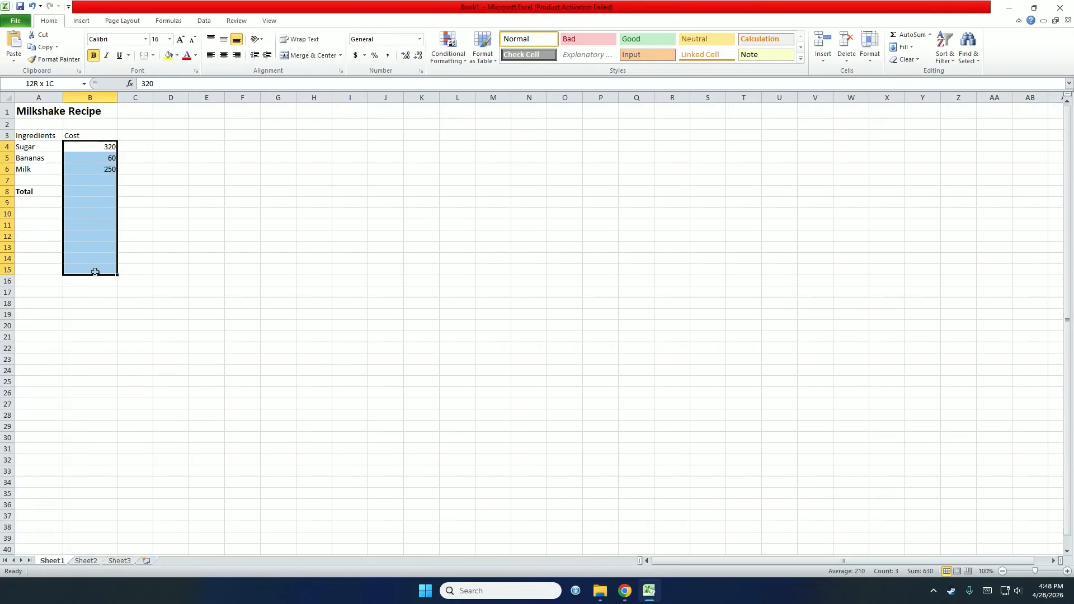
{"action": "left_click_drag", "start_coordinate": [95, 273], "coordinate": [95, 272]}
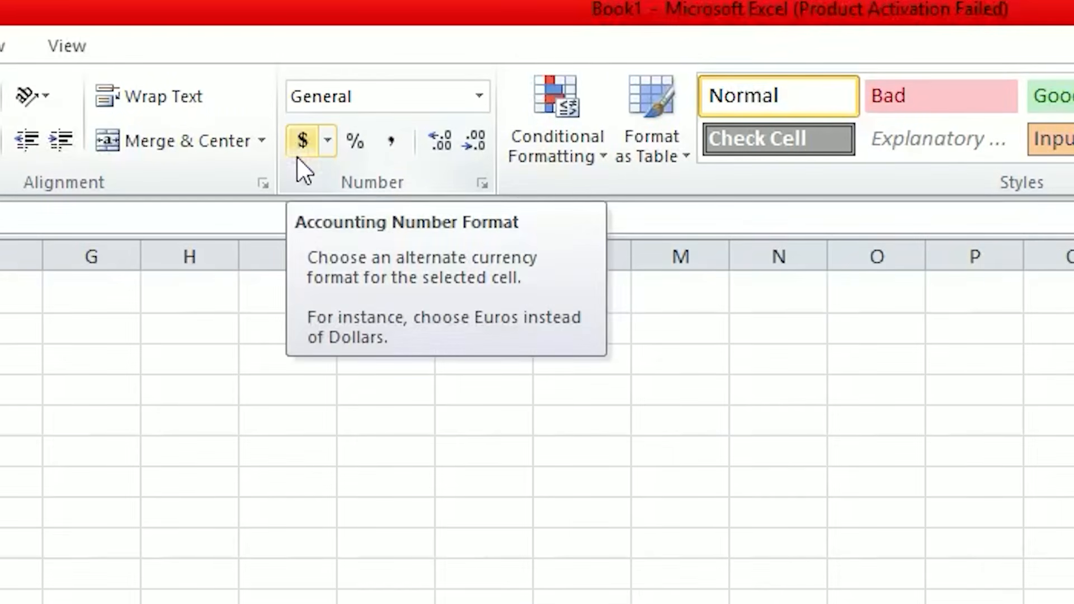
{"action": "left_click", "coordinate": [327, 141]}
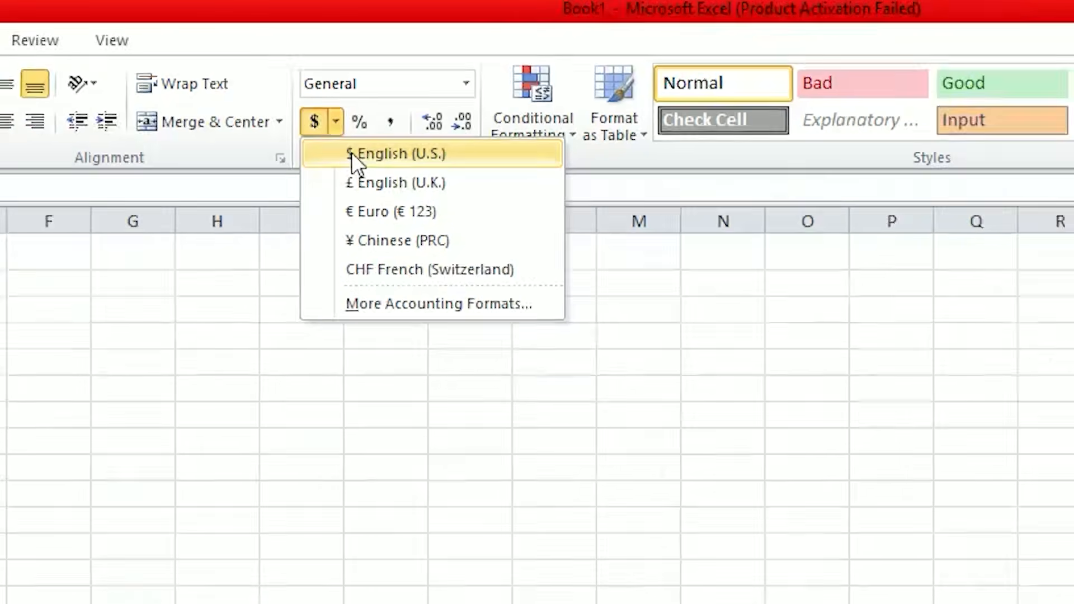
{"action": "left_click", "coordinate": [348, 178]}
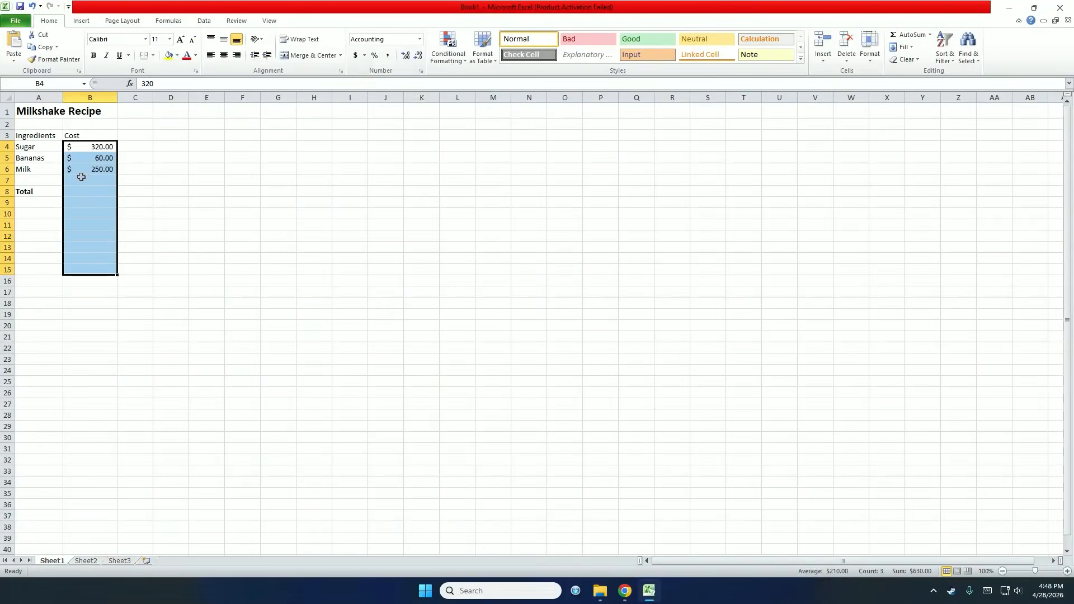
{"action": "left_click", "coordinate": [84, 213]}
Review the Sugar, Bananas and Milk costs in cells B4 to B6 and the total cell B8.
{"action": "left_click", "coordinate": [83, 145]}
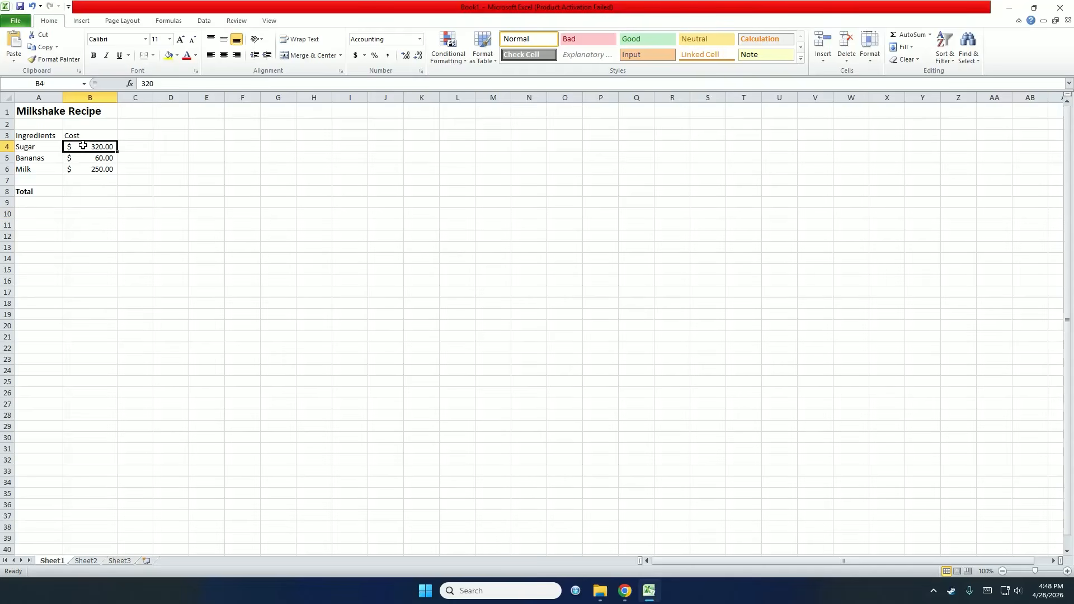
{"action": "left_click", "coordinate": [88, 158]}
{"action": "left_click", "coordinate": [90, 170]}
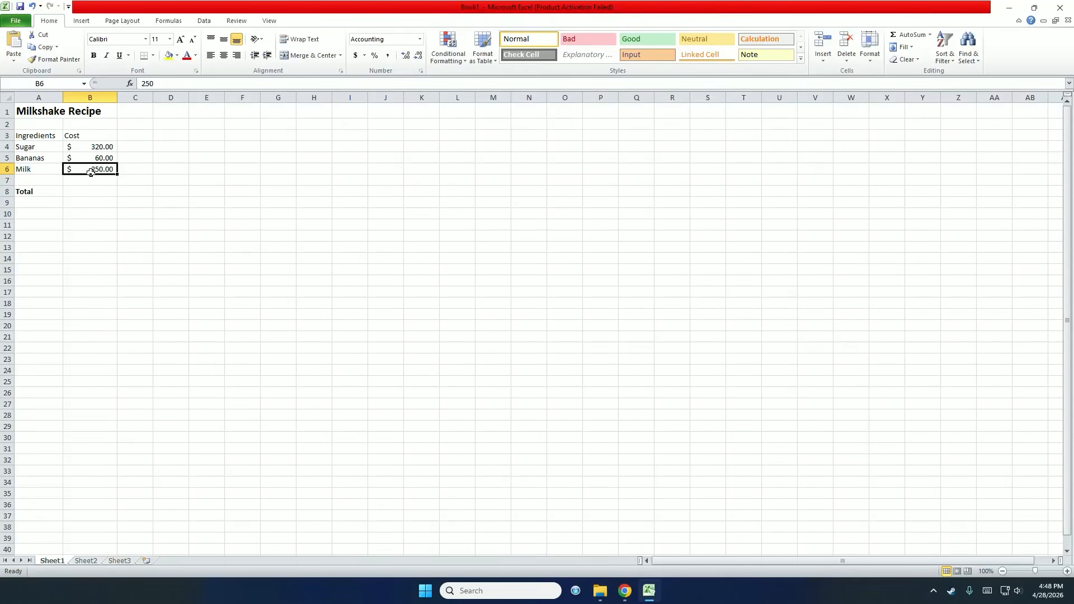
{"action": "left_click", "coordinate": [92, 159]}
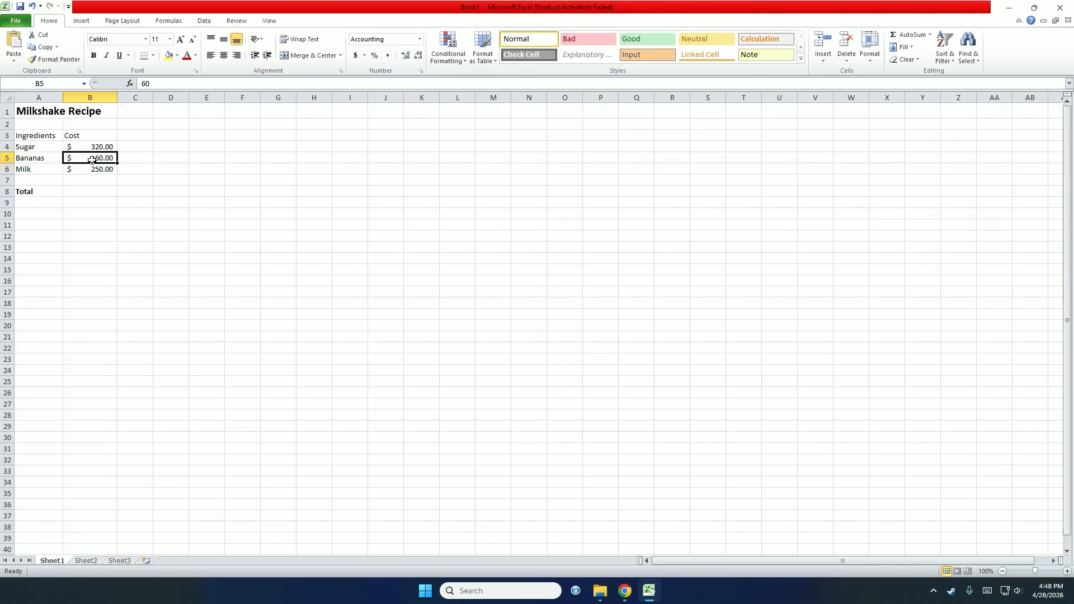
{"action": "left_click", "coordinate": [88, 143]}
{"action": "left_click", "coordinate": [88, 159]}
{"action": "left_click", "coordinate": [91, 169]}
{"action": "left_click", "coordinate": [95, 192]}
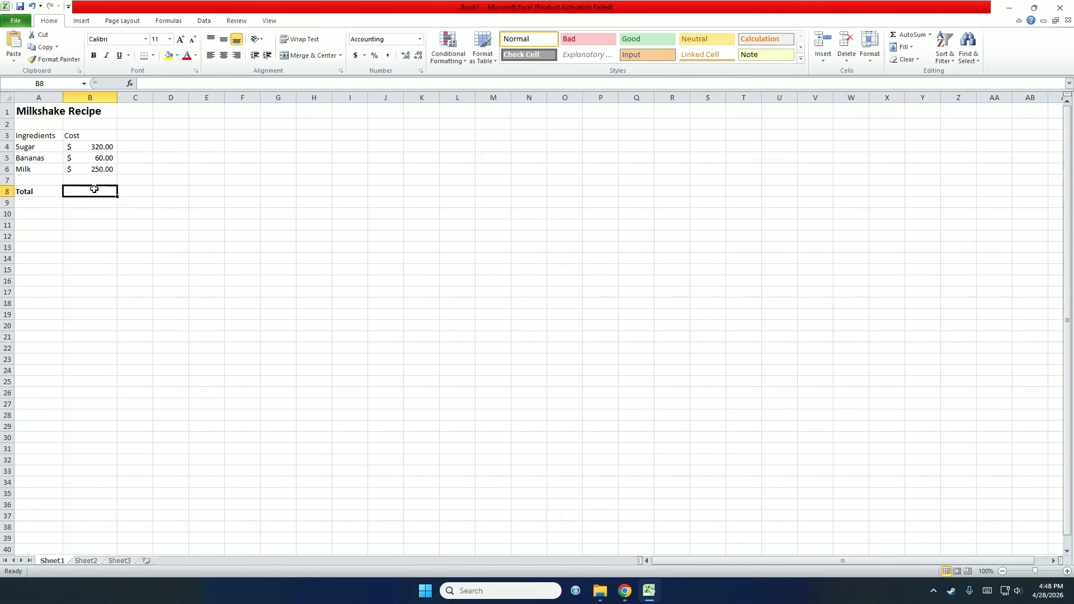
Reset the number format of cells B4 to B13 to General.
{"action": "left_click_drag", "start_coordinate": [88, 146], "coordinate": [98, 246]}
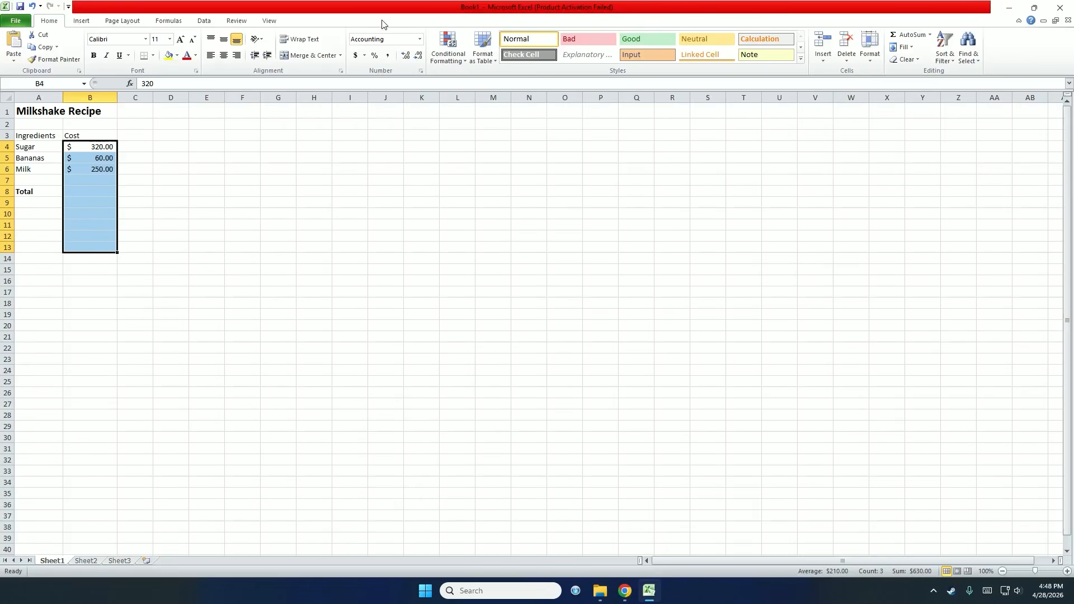
{"action": "left_click", "coordinate": [420, 39]}
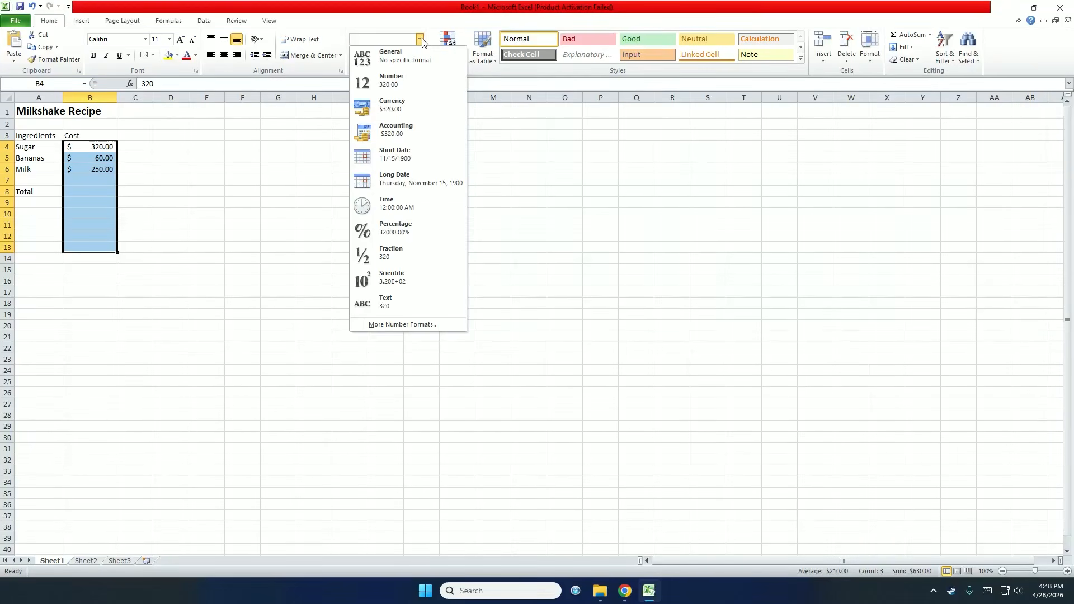
{"action": "left_click", "coordinate": [379, 53]}
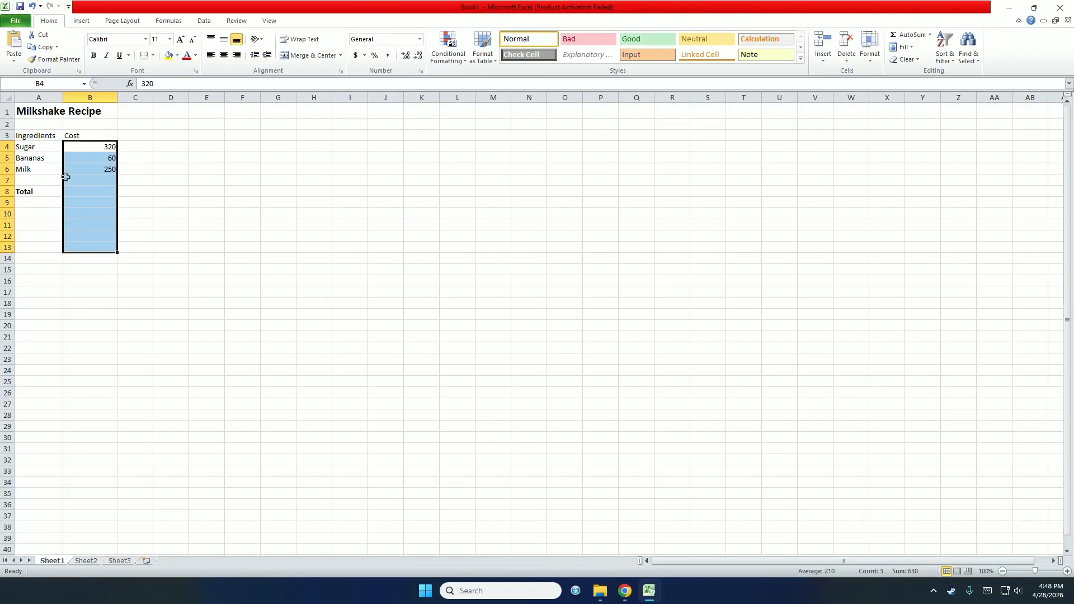
Reapply the dollar accounting number format to cells B4 to B13.
{"action": "left_click", "coordinate": [363, 56]}
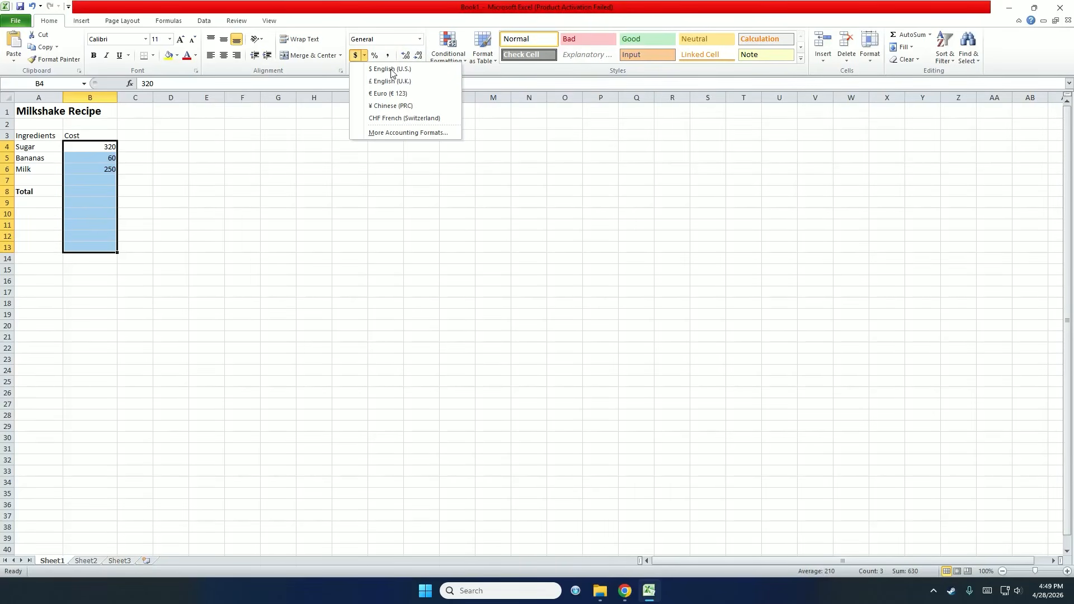
{"action": "left_click", "coordinate": [355, 4]}
{"action": "left_click", "coordinate": [355, 56]}
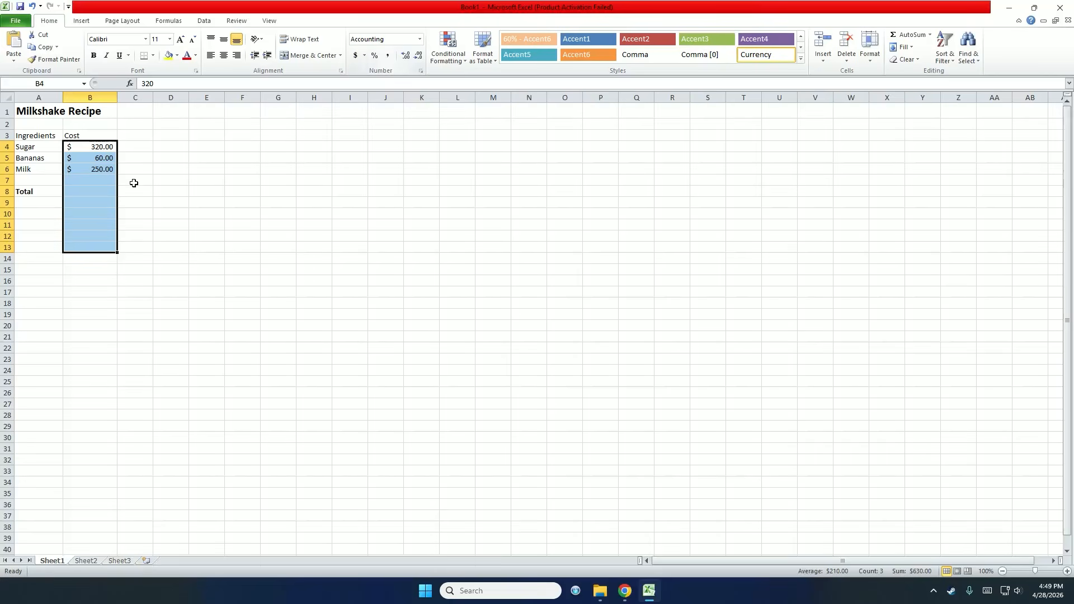
{"action": "left_click", "coordinate": [85, 214]}
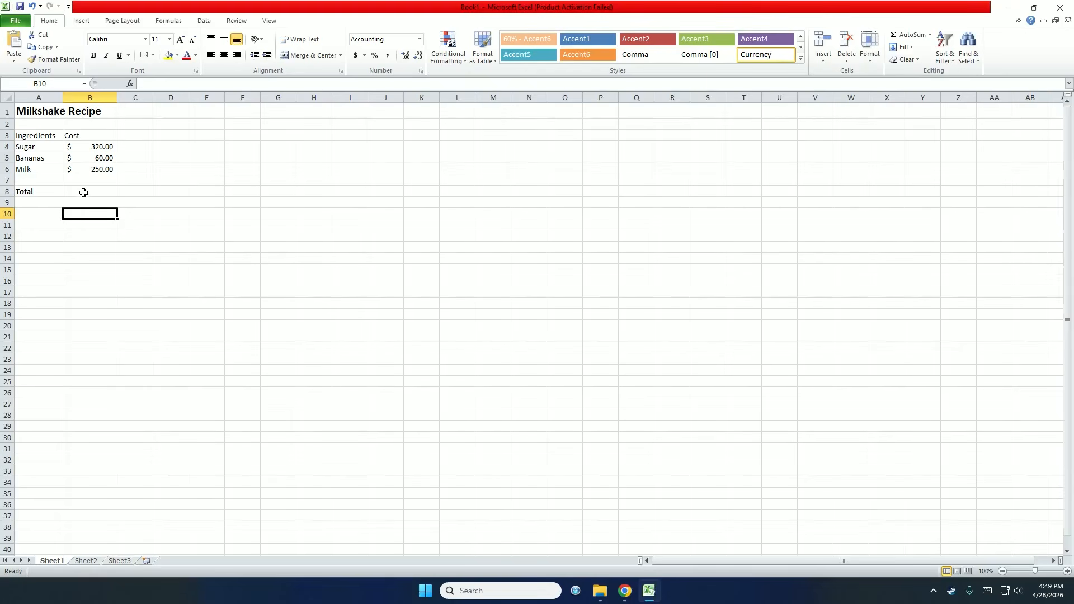
Calculate the total cost in cell B8 with AutoSum, using the formula =SUM(B4:B7).
{"action": "left_click", "coordinate": [83, 191]}
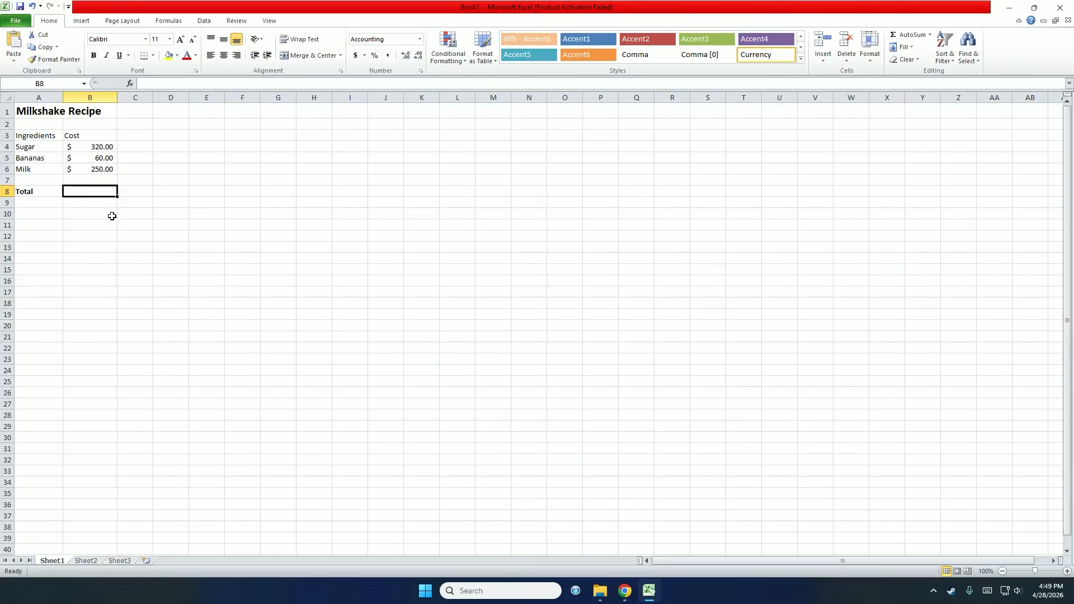
{"action": "left_click", "coordinate": [94, 147]}
{"action": "left_click", "coordinate": [98, 159]}
{"action": "left_click", "coordinate": [100, 170]}
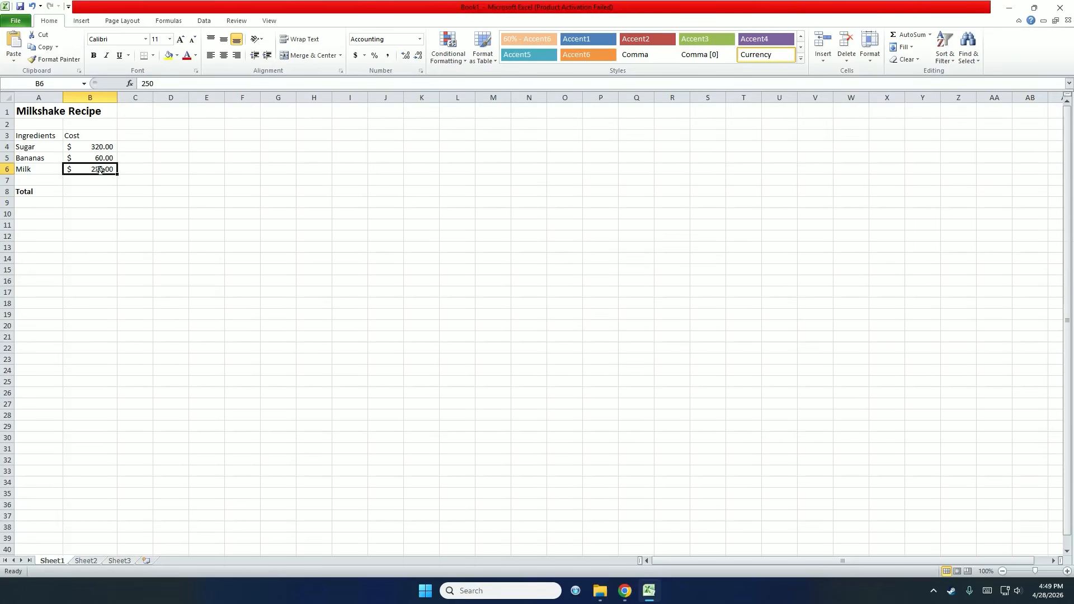
{"action": "left_click", "coordinate": [98, 194]}
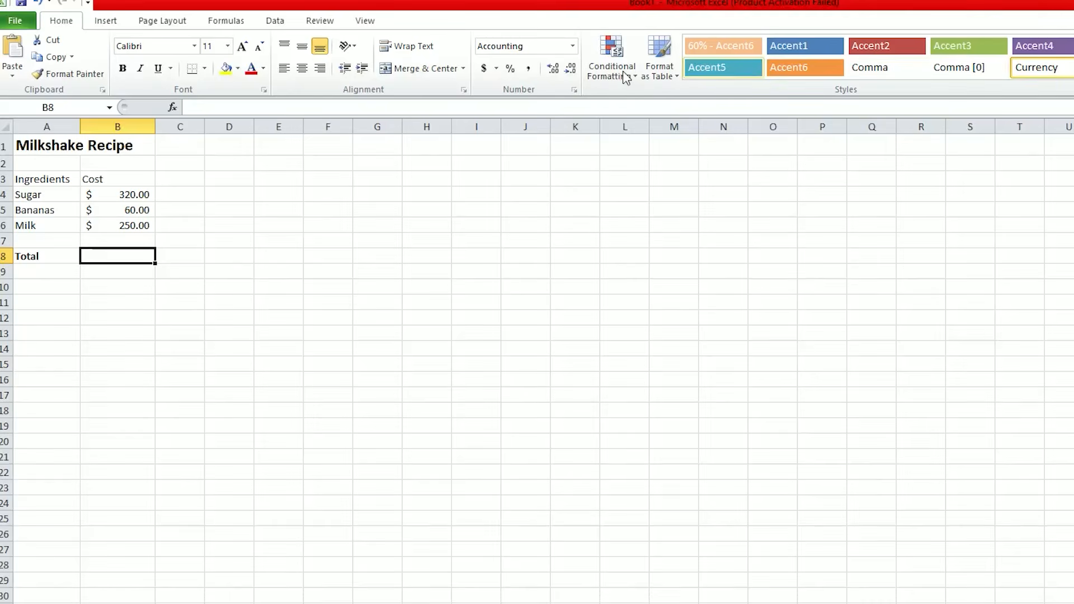
{"action": "left_click", "coordinate": [235, 22]}
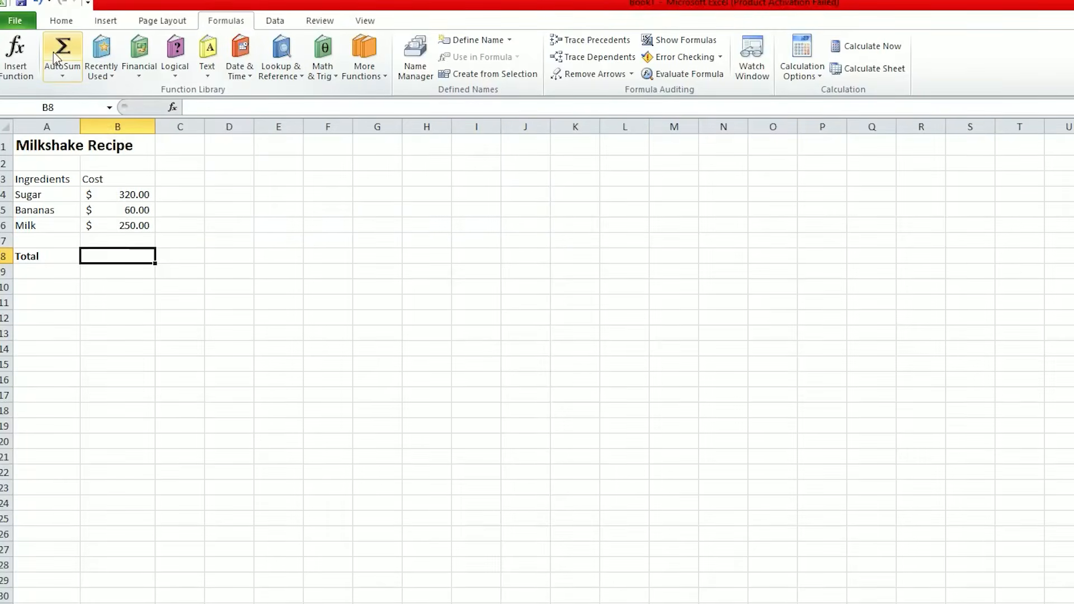
{"action": "left_click", "coordinate": [56, 23]}
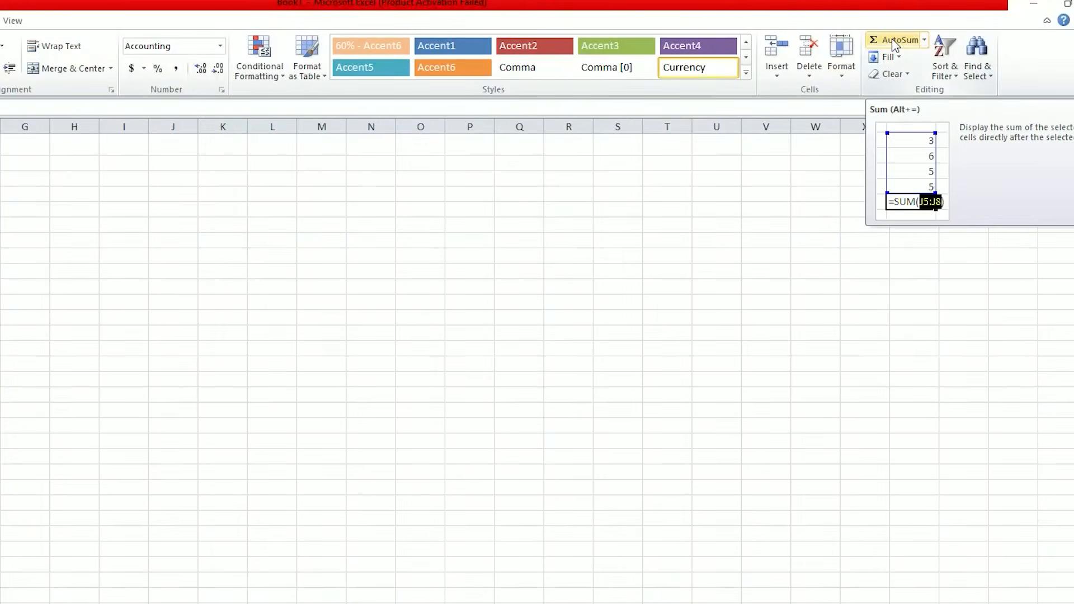
{"action": "left_click", "coordinate": [893, 42]}
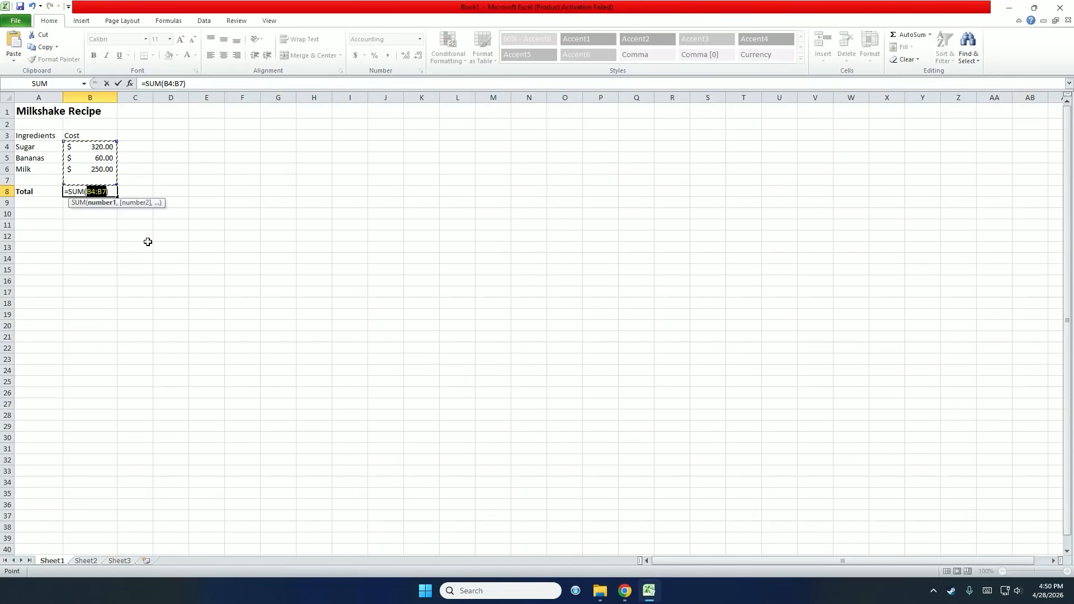
{"action": "key", "text": "Return"}
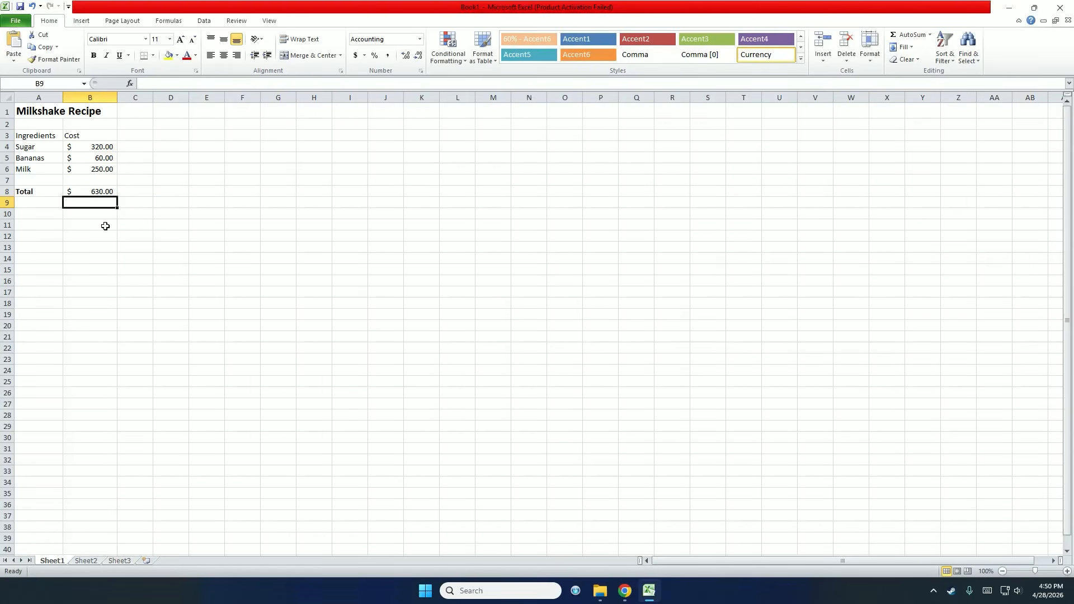
{"action": "left_click", "coordinate": [90, 190]}
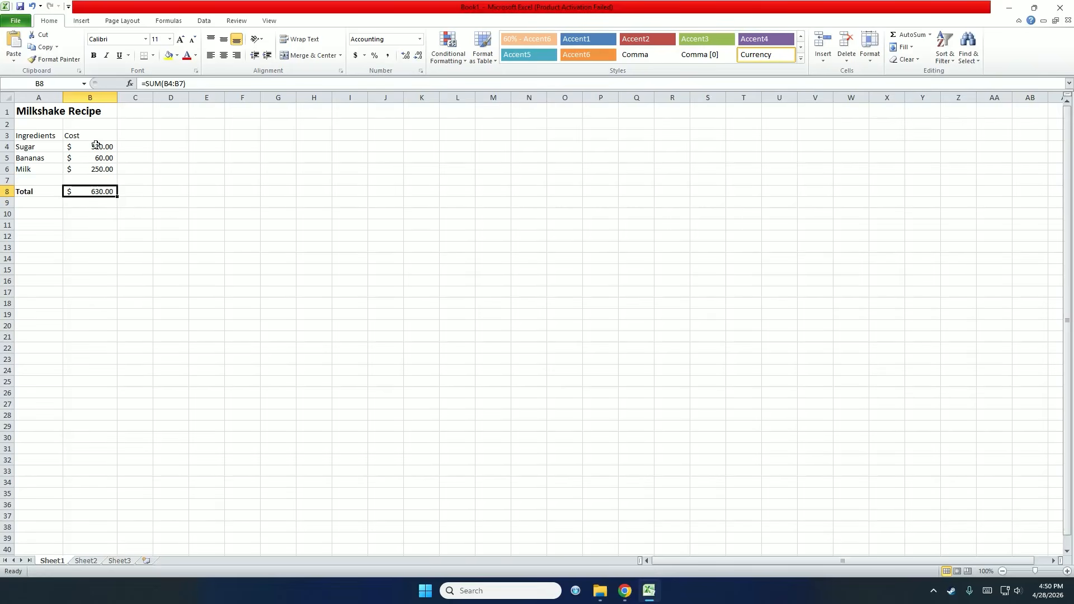
{"action": "left_click_drag", "start_coordinate": [95, 145], "coordinate": [105, 257]}
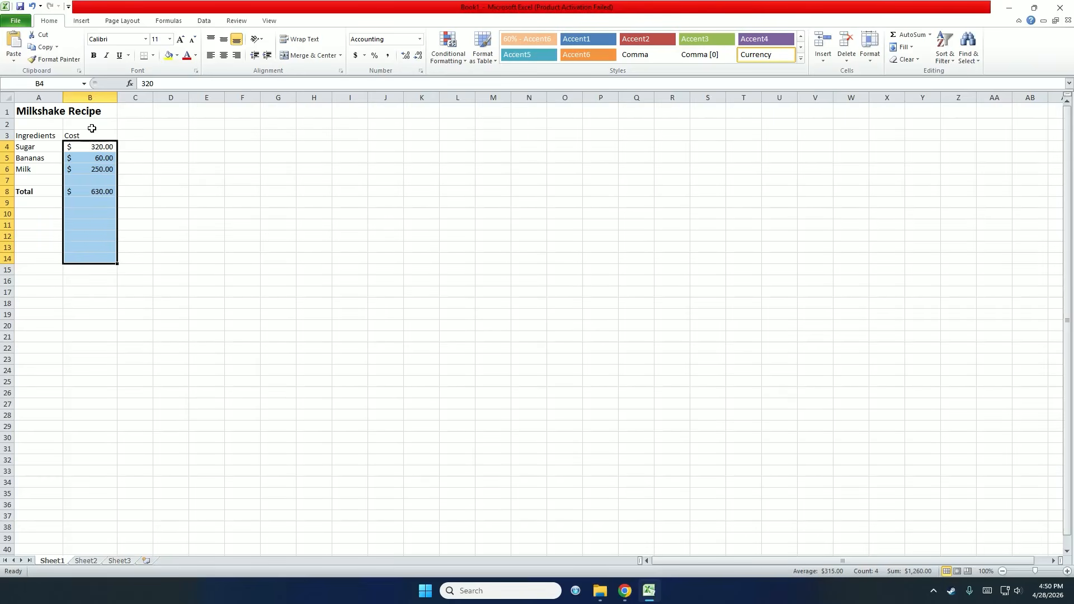
{"action": "left_click", "coordinate": [87, 221]}
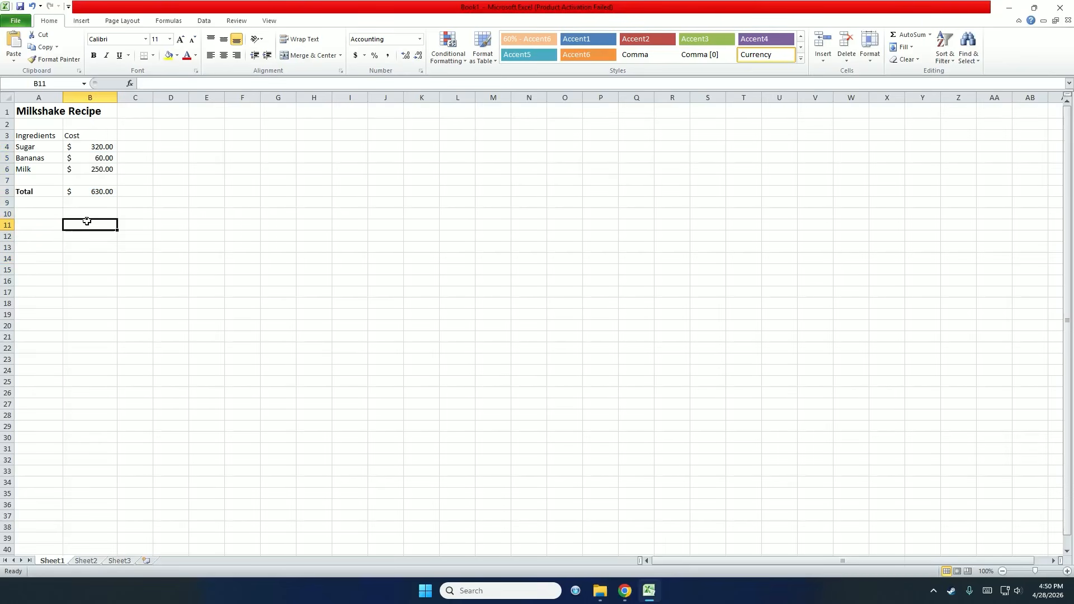
{"action": "left_click", "coordinate": [21, 111]}
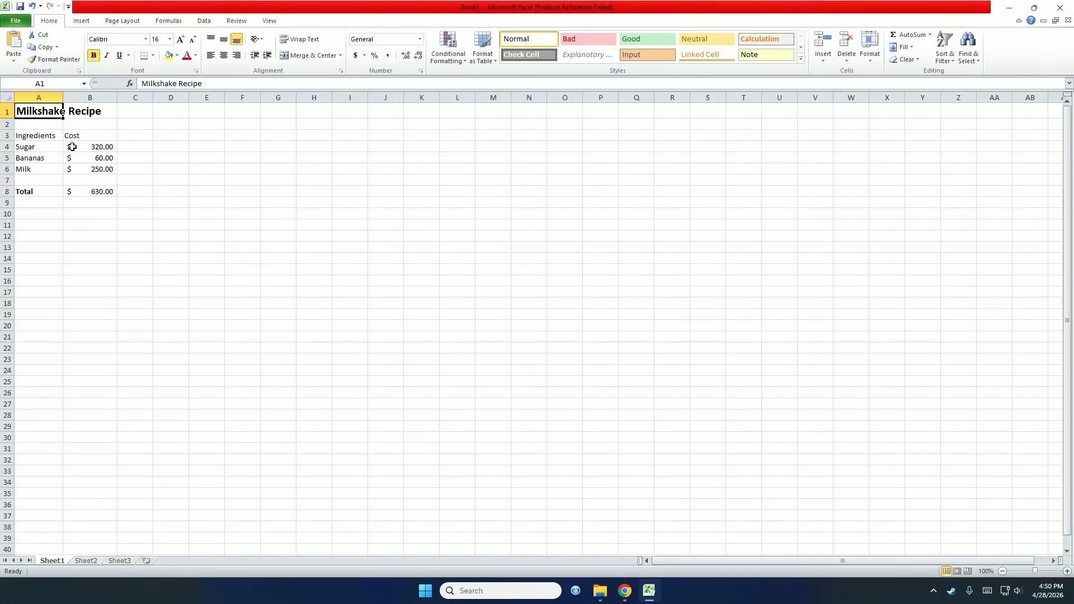